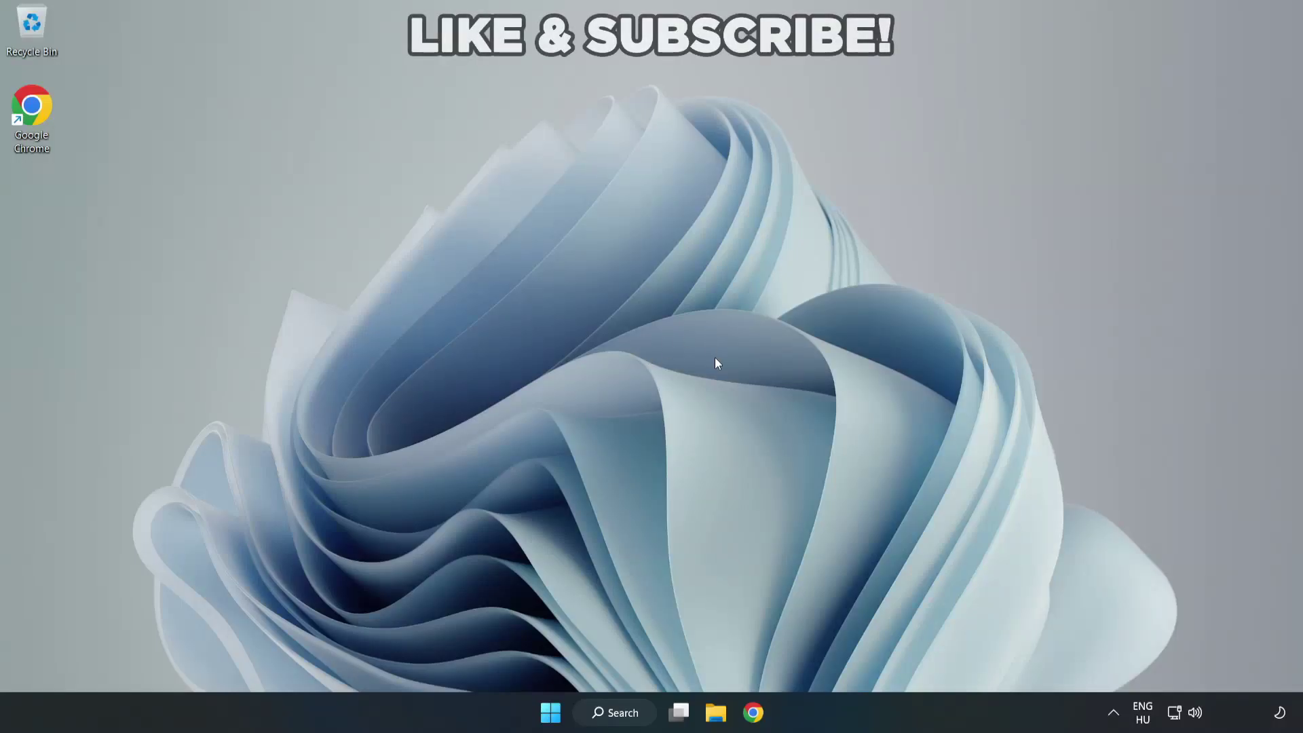
Switch audio output from CABLE Input to Speakers (High Definition Audio Device) in Quick Settings.
left_click(1197, 716)
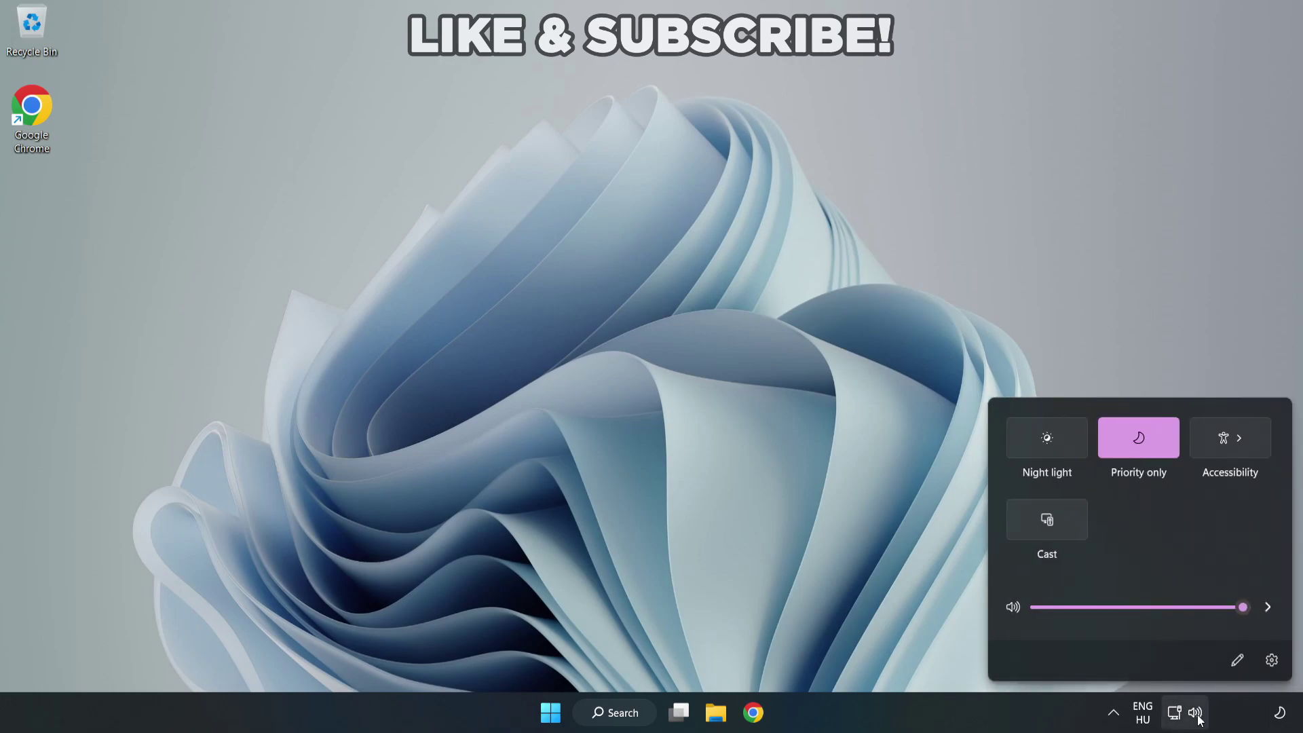
left_click(1266, 609)
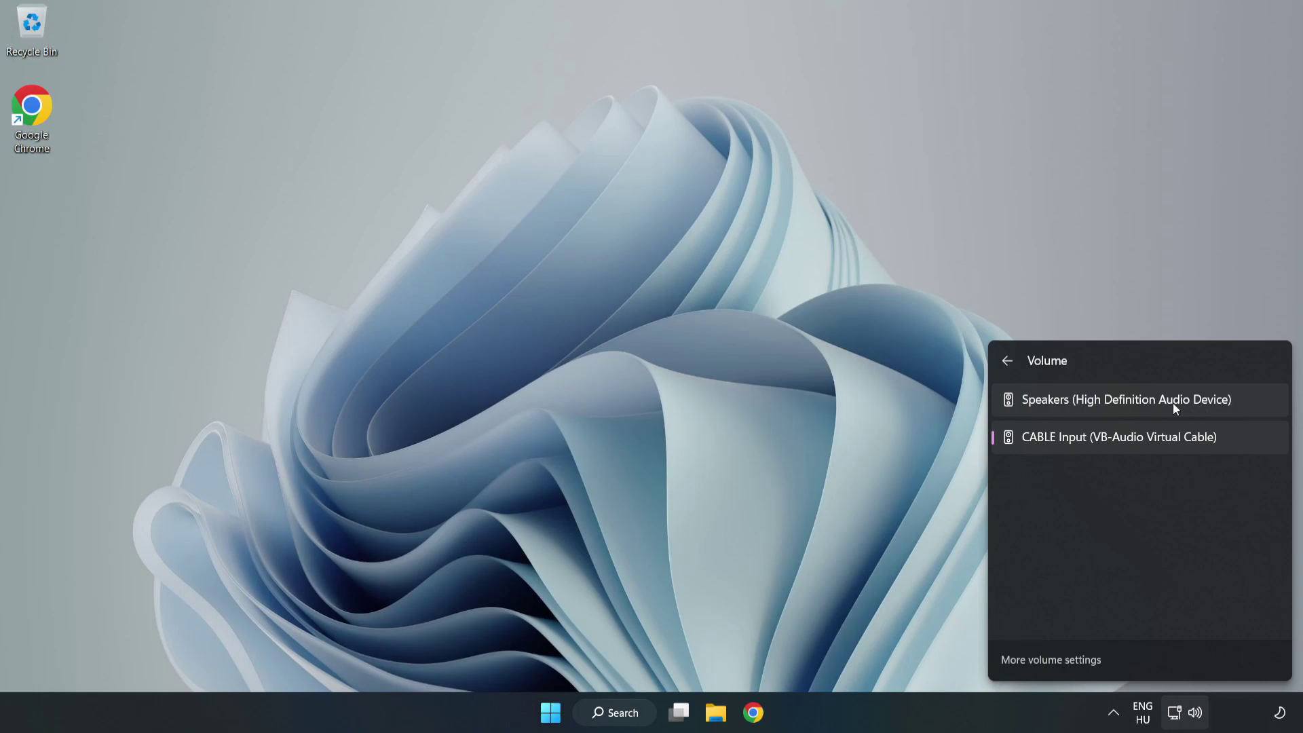
left_click(1256, 401)
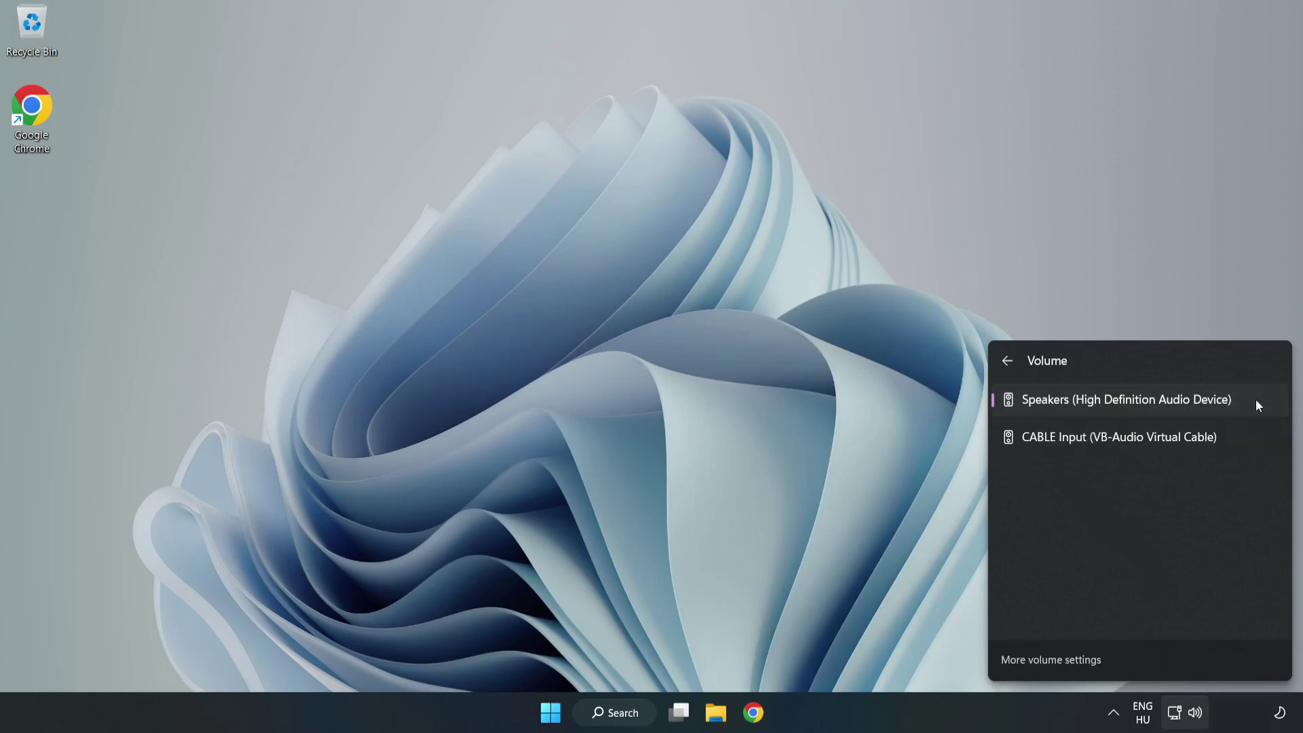
left_click(632, 350)
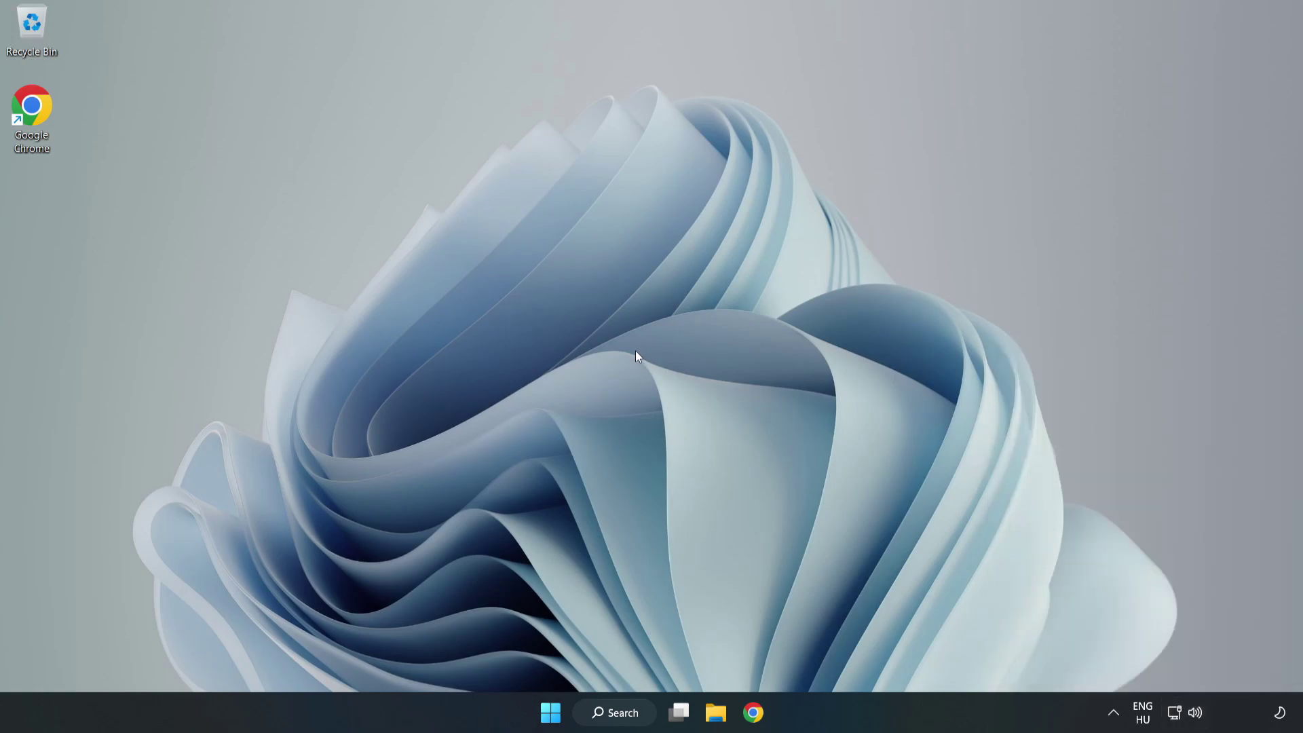
Reset sound devices and app volumes to defaults in the Volume mixer, then close Settings.
right_click(1197, 714)
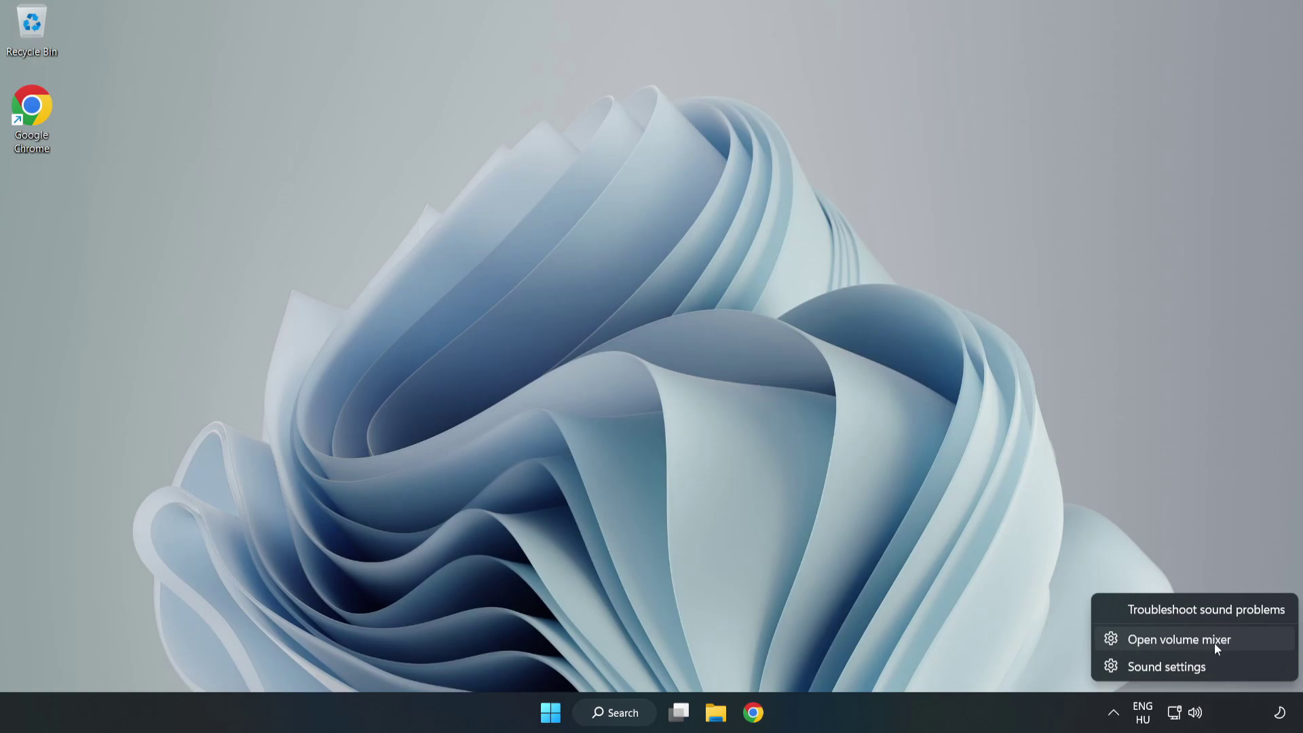
left_click(1250, 643)
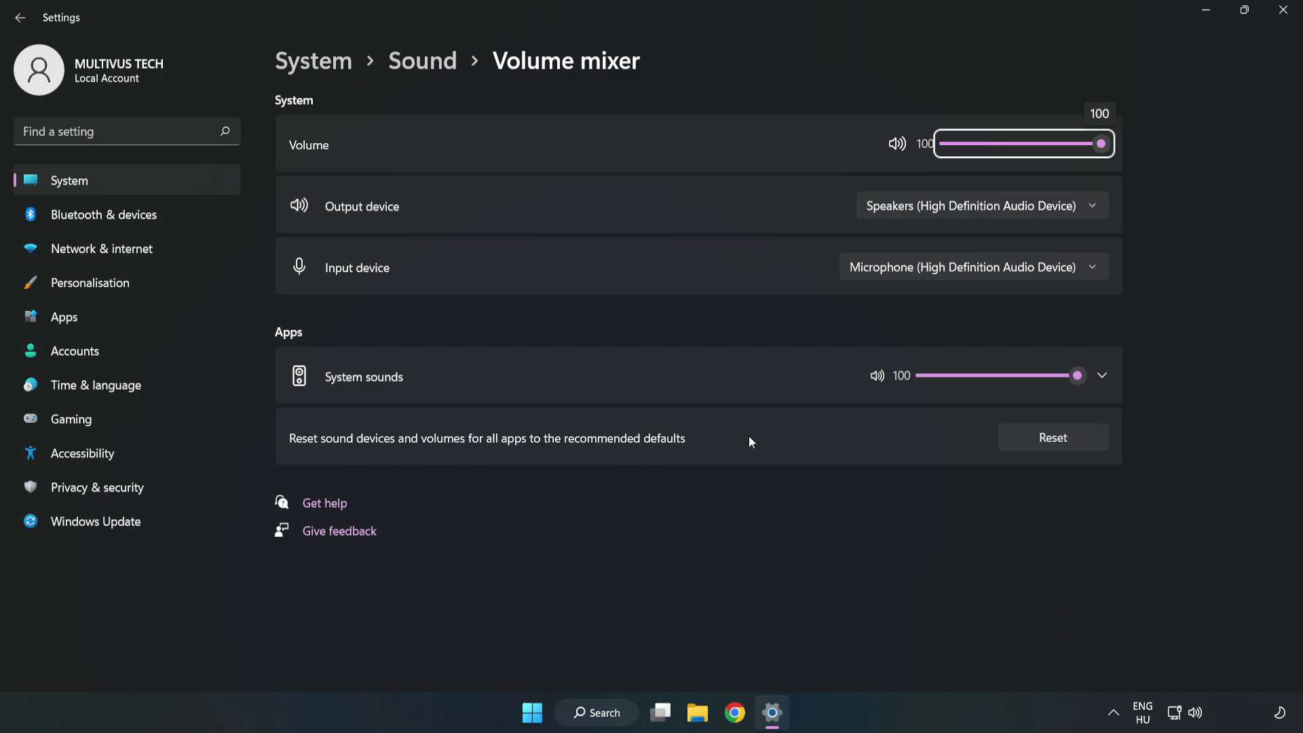
left_click(1068, 445)
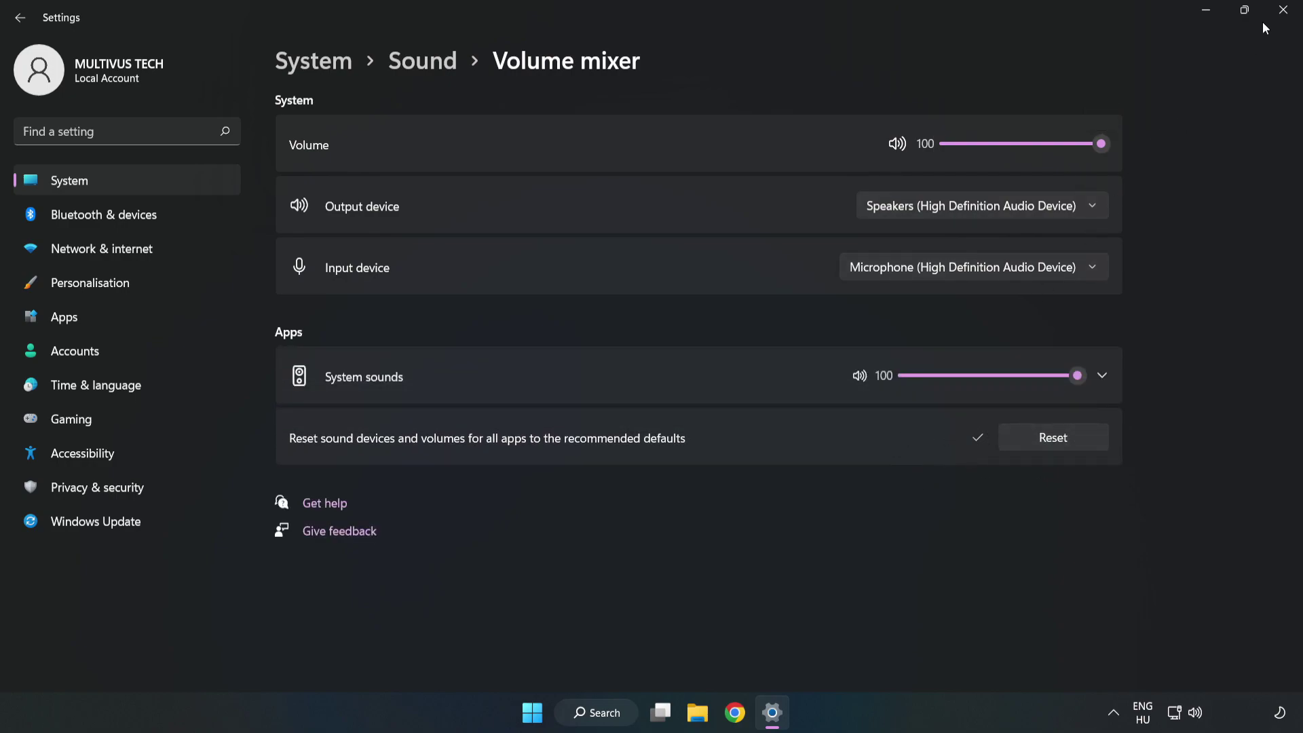
left_click(1281, 13)
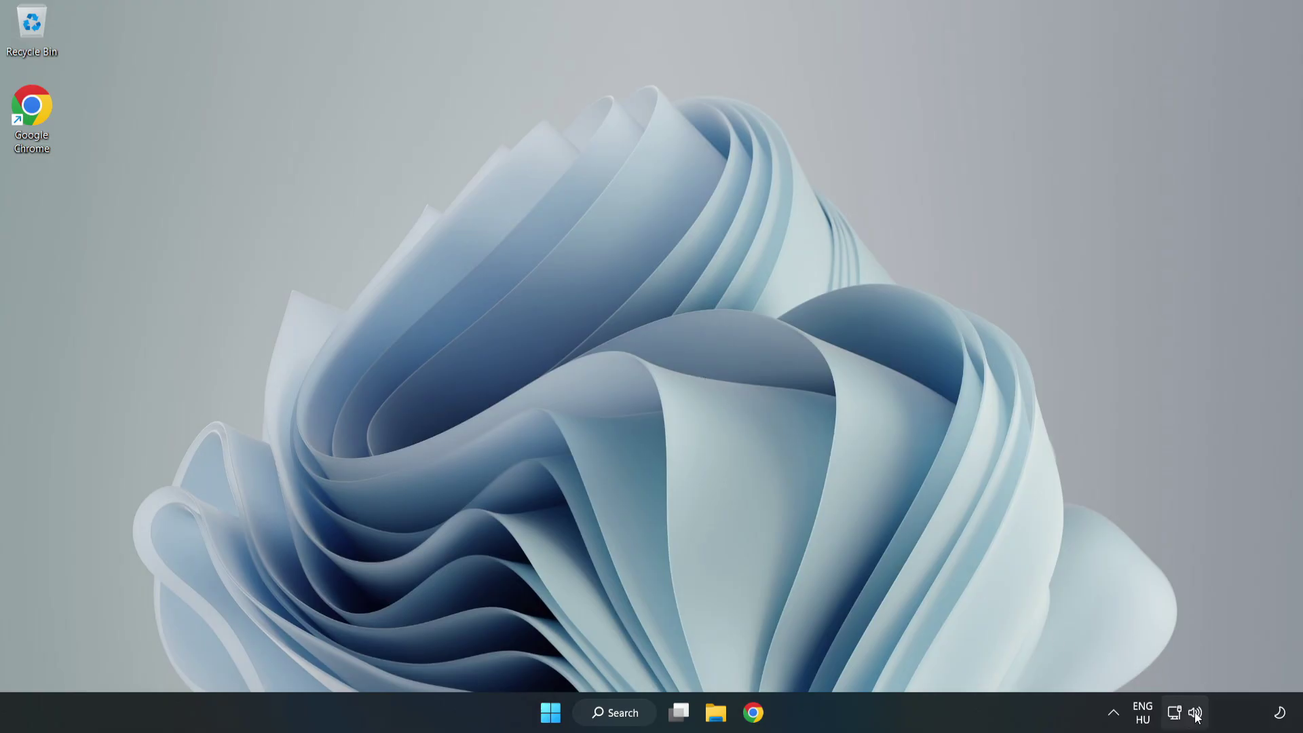
Open System > Sound settings from the volume icon and scroll down toward Advanced.
right_click(1195, 713)
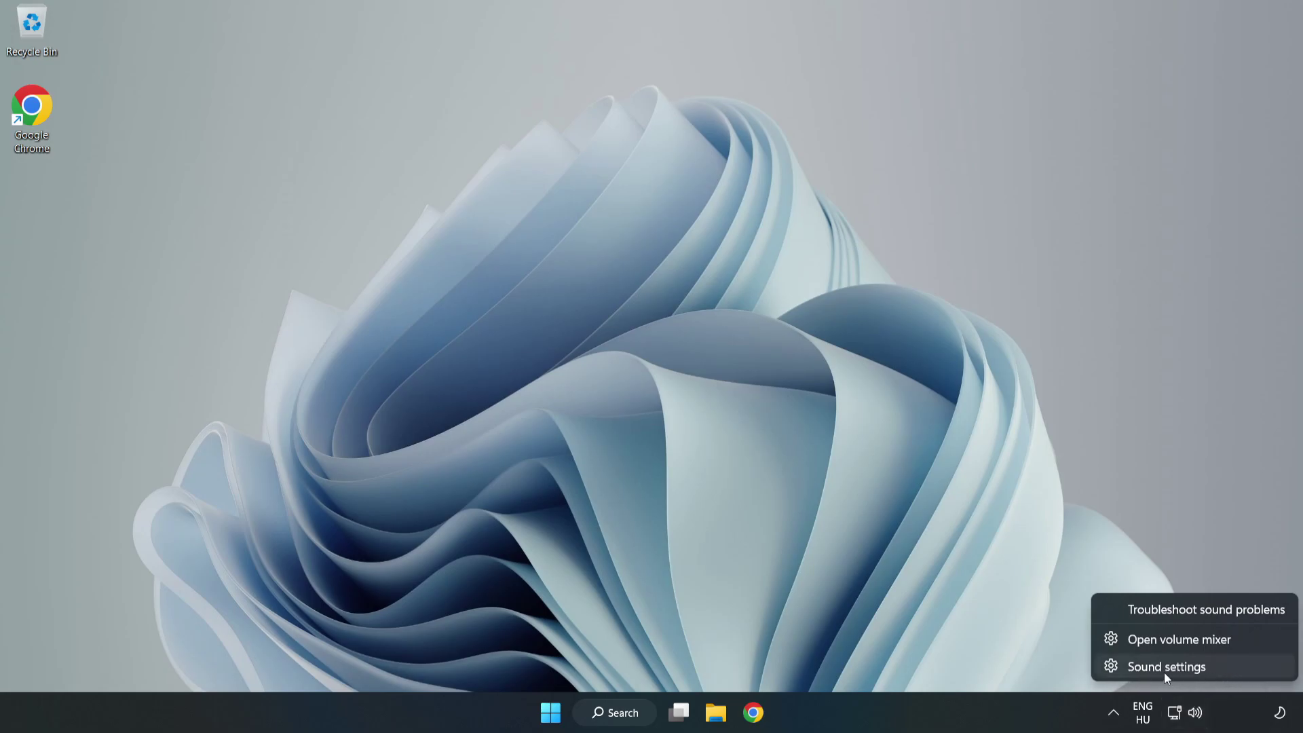
left_click(1213, 670)
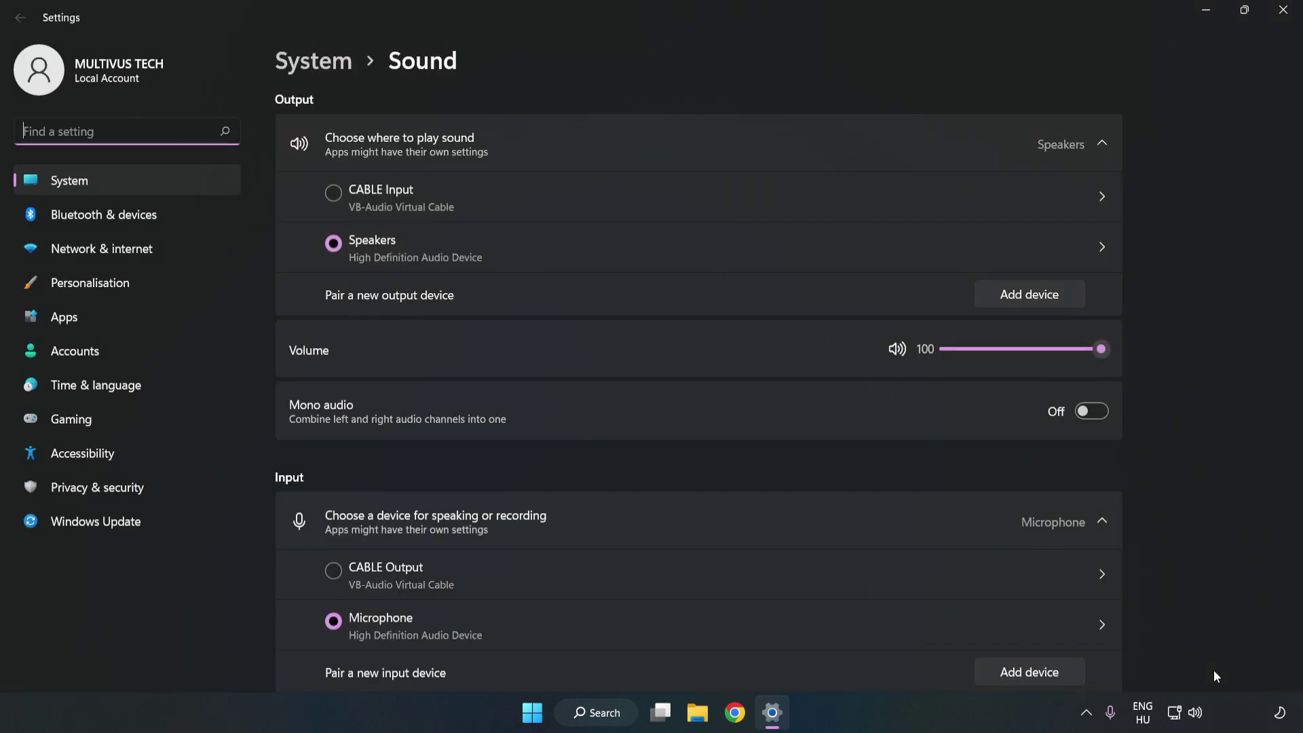
left_click(1102, 349)
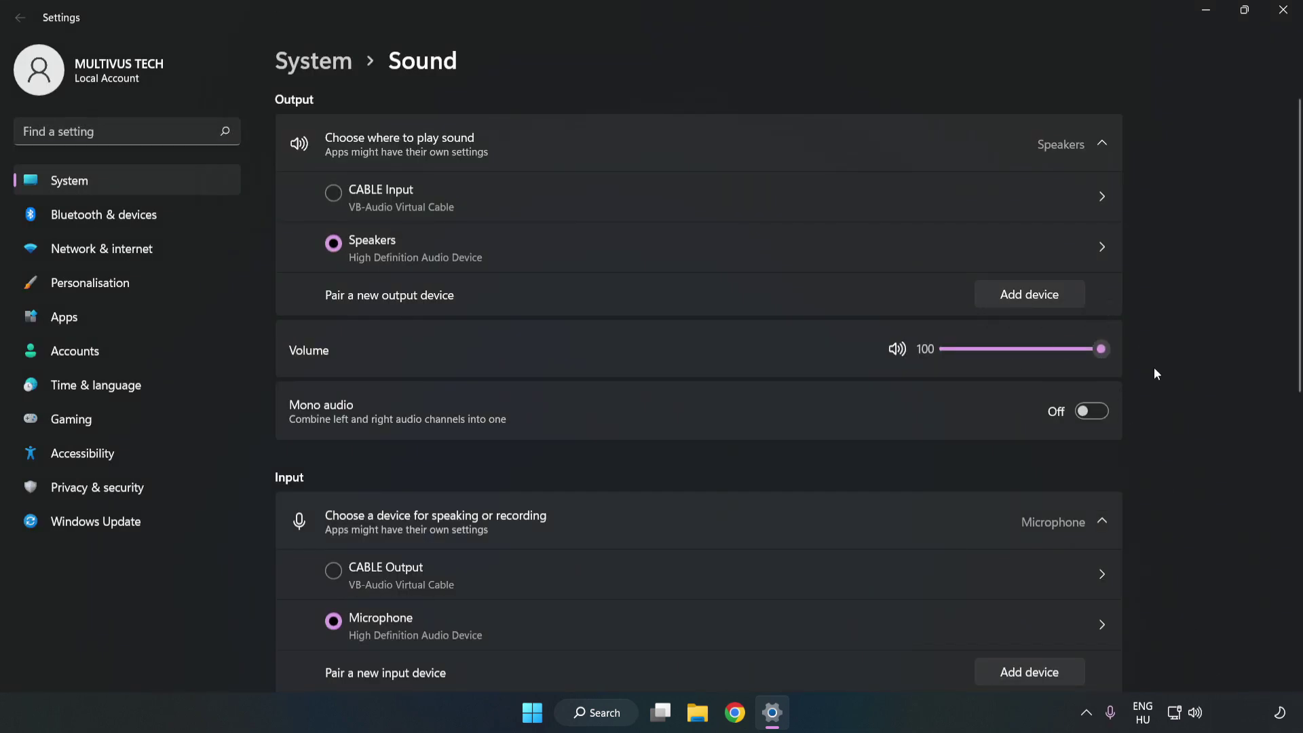
scroll(1270, 324, "down", 5)
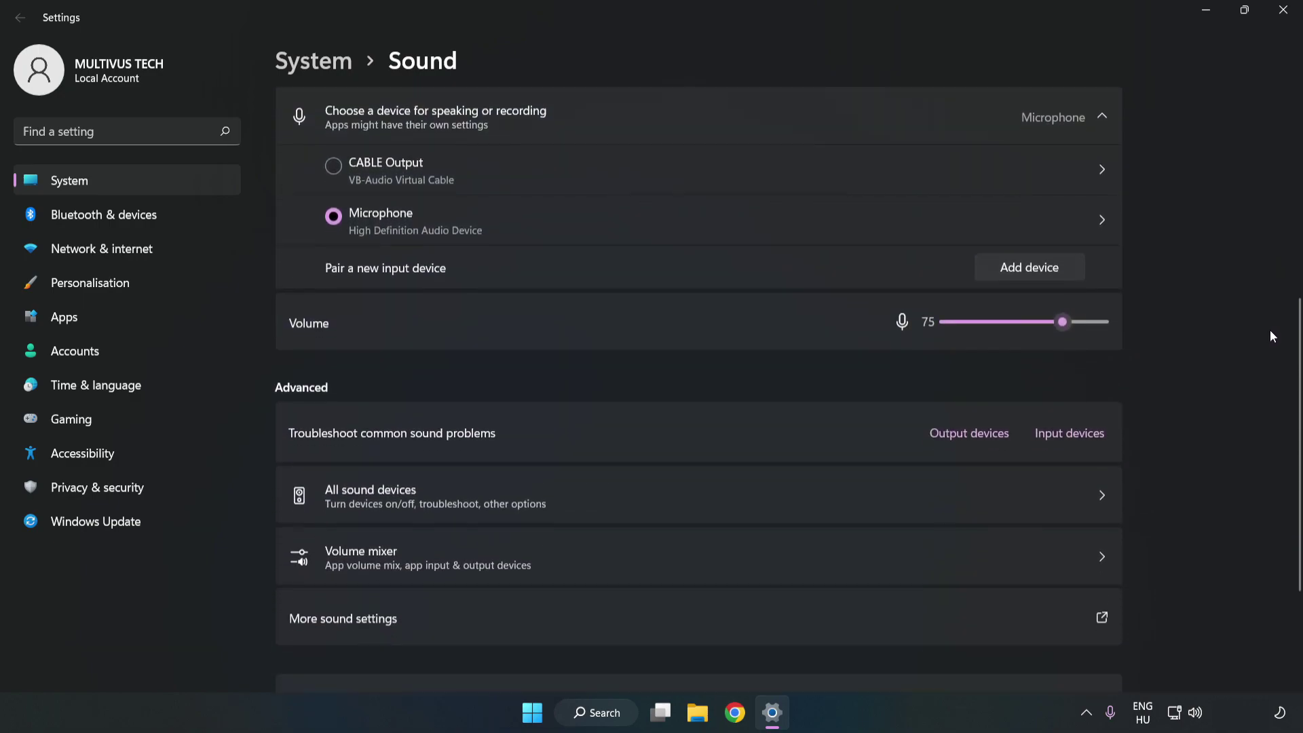
scroll(1268, 330, "down", 1)
scroll(1268, 334, "down", 2)
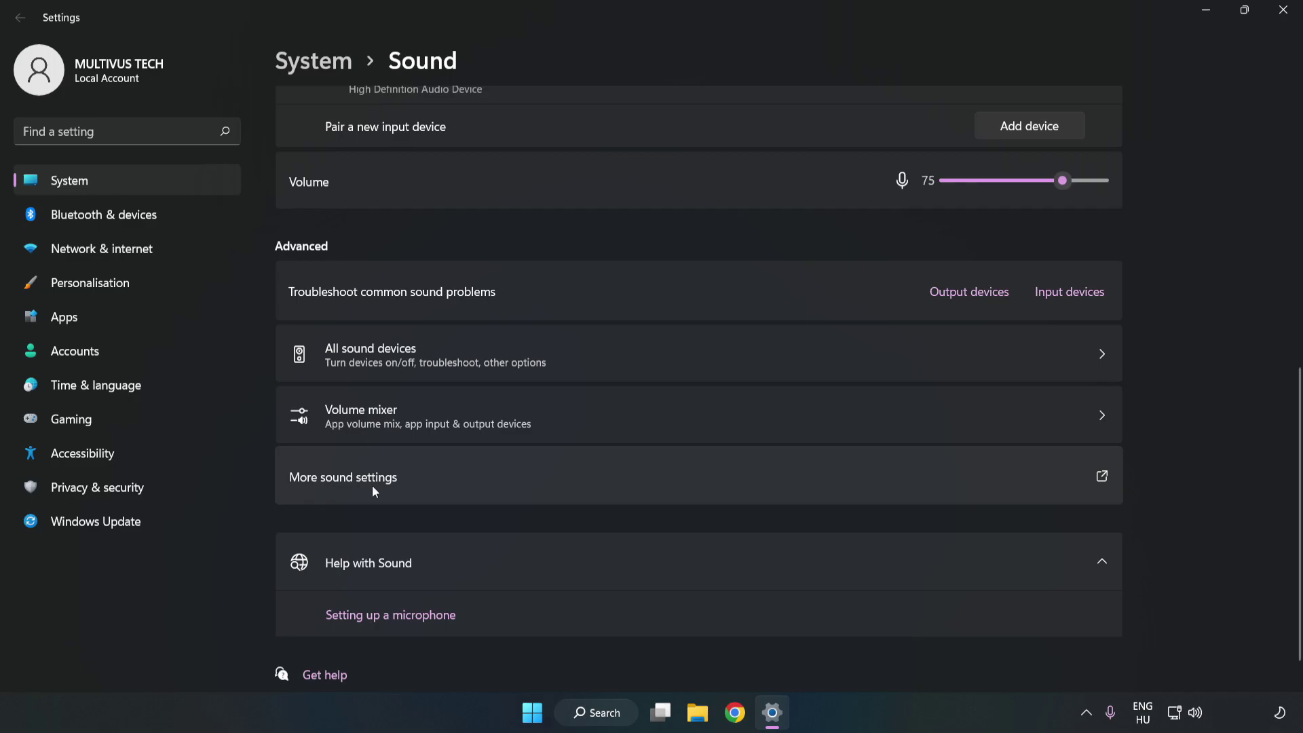
Open the classic Sound dialog and disable the CABLE Input playback device.
left_click(568, 487)
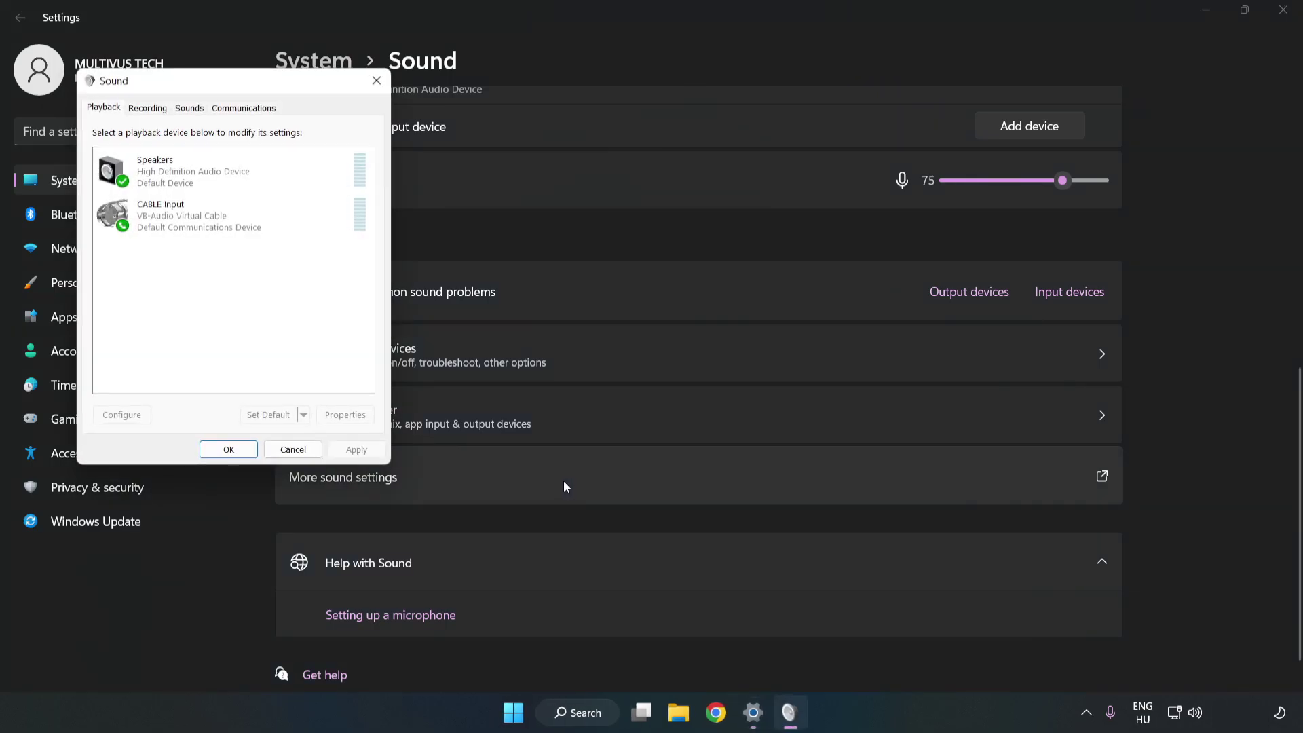
left_click_drag(277, 93, 673, 168)
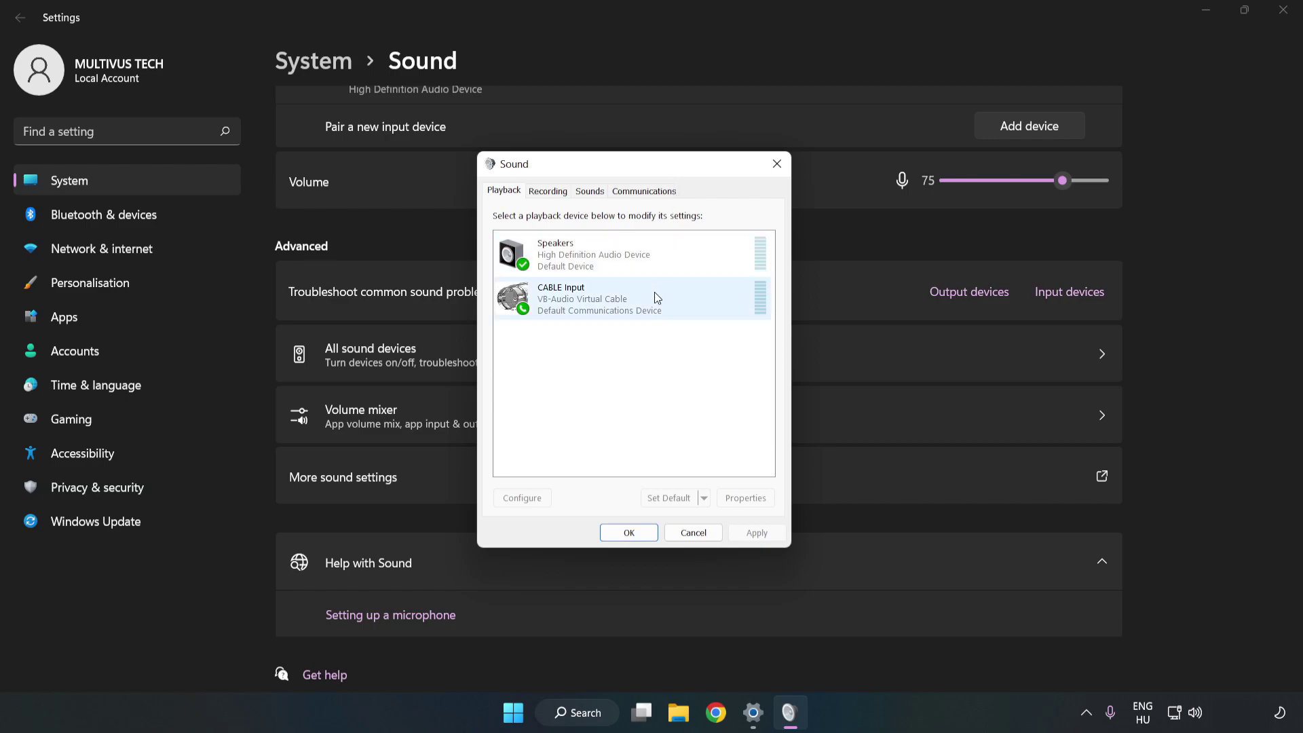
left_click(521, 299)
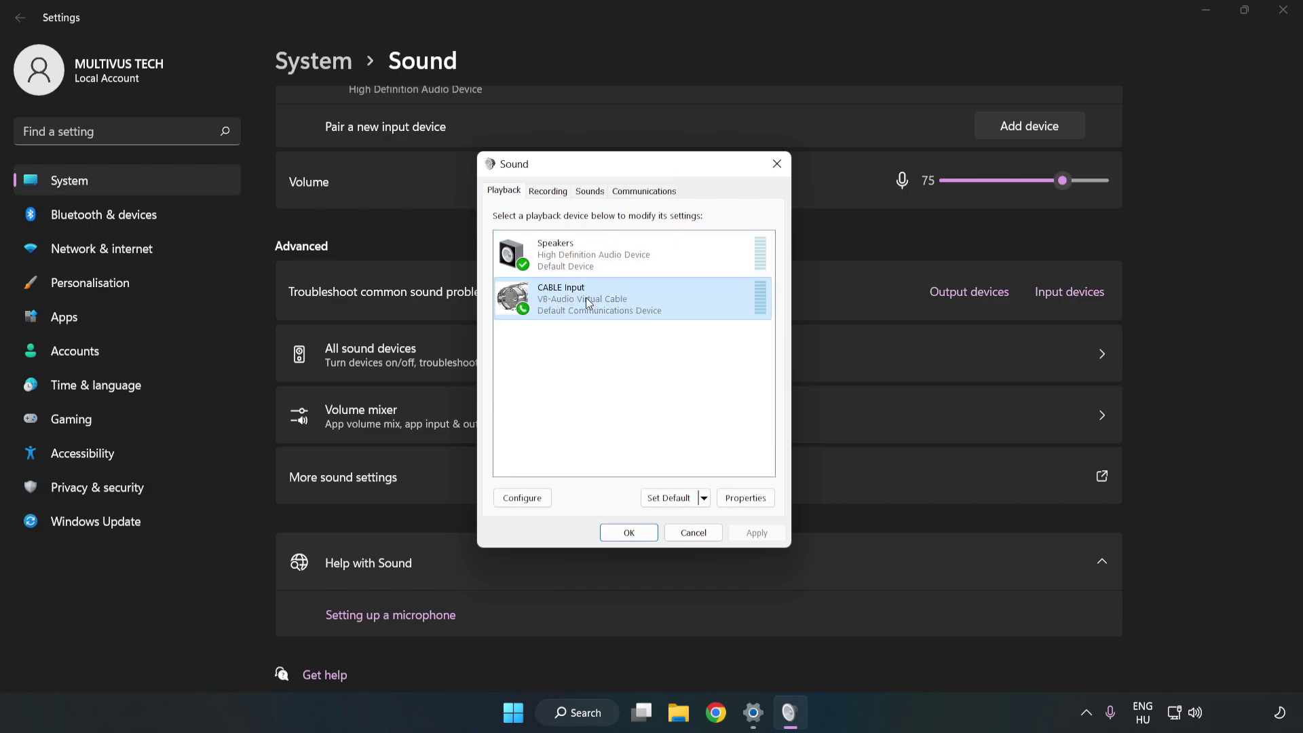
right_click(653, 302)
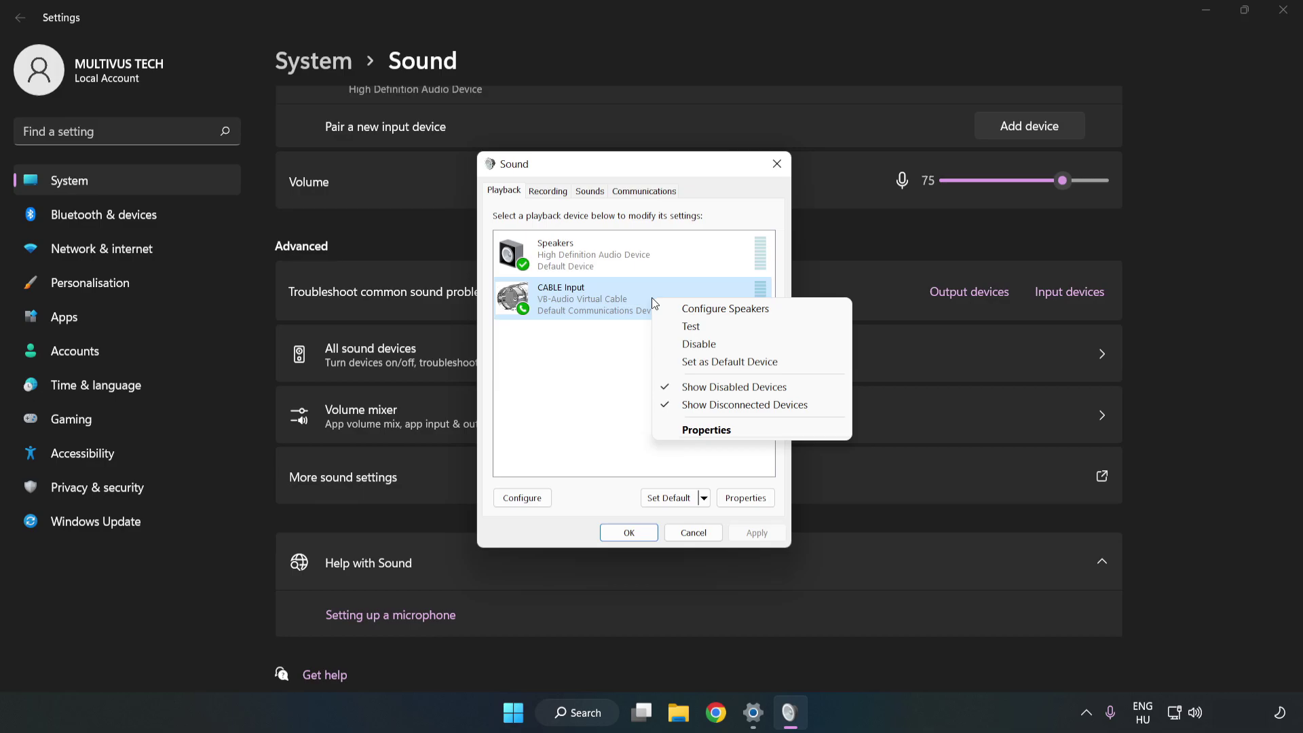
left_click(730, 351)
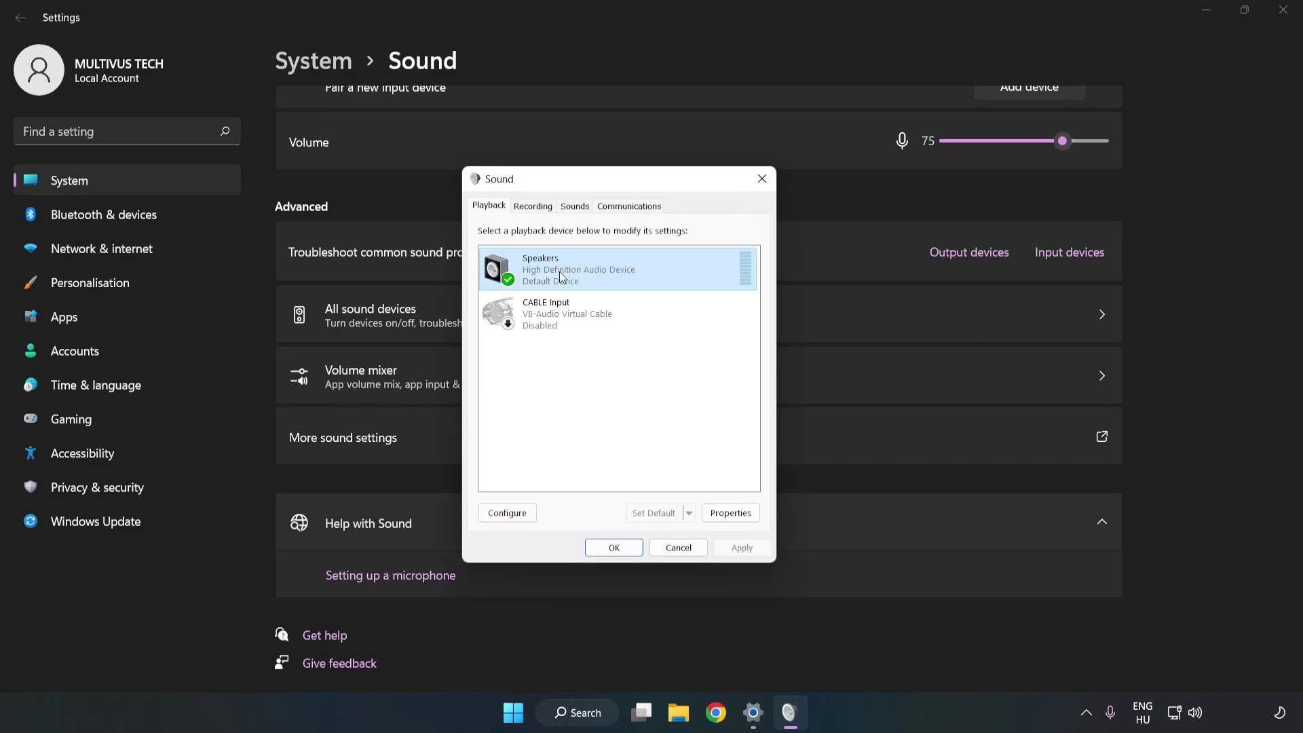
Configure Speakers as 7.1 Surround, keeping all optional and full-range speakers ticked.
right_click(665, 267)
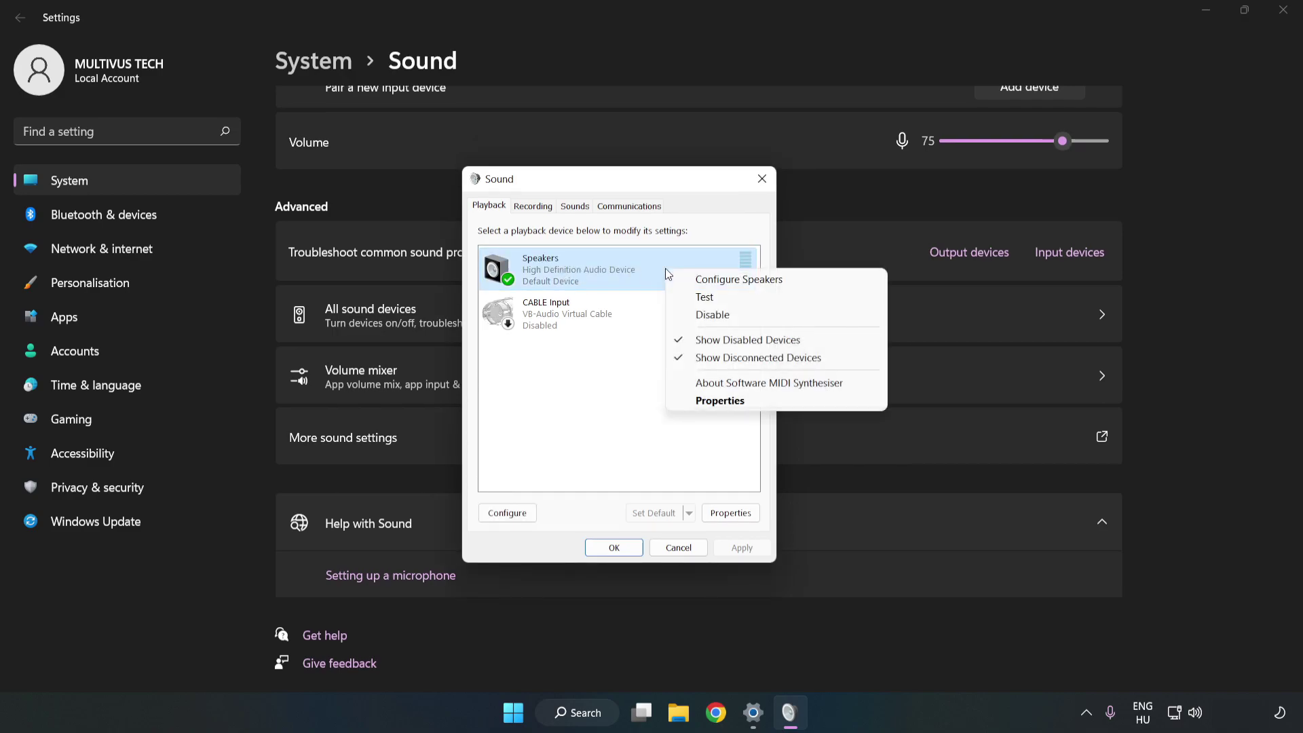
left_click(740, 279)
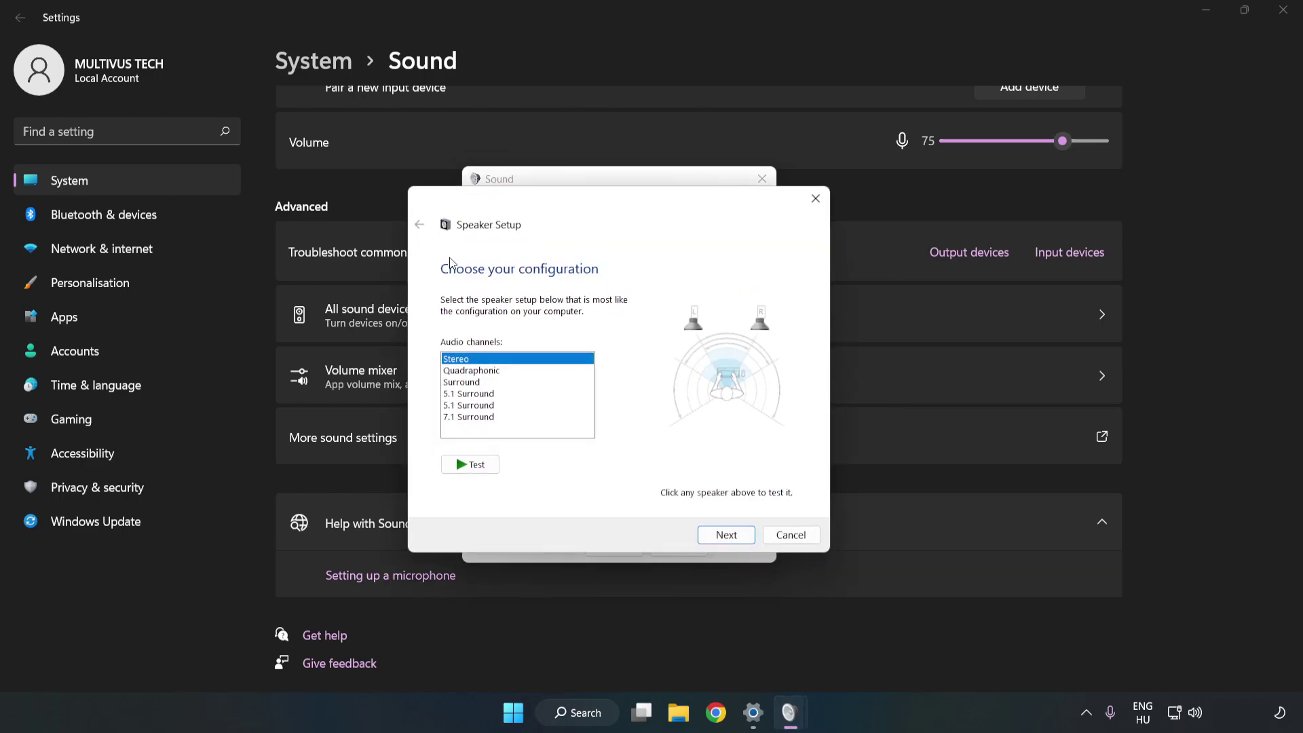
left_click(480, 372)
left_click(479, 418)
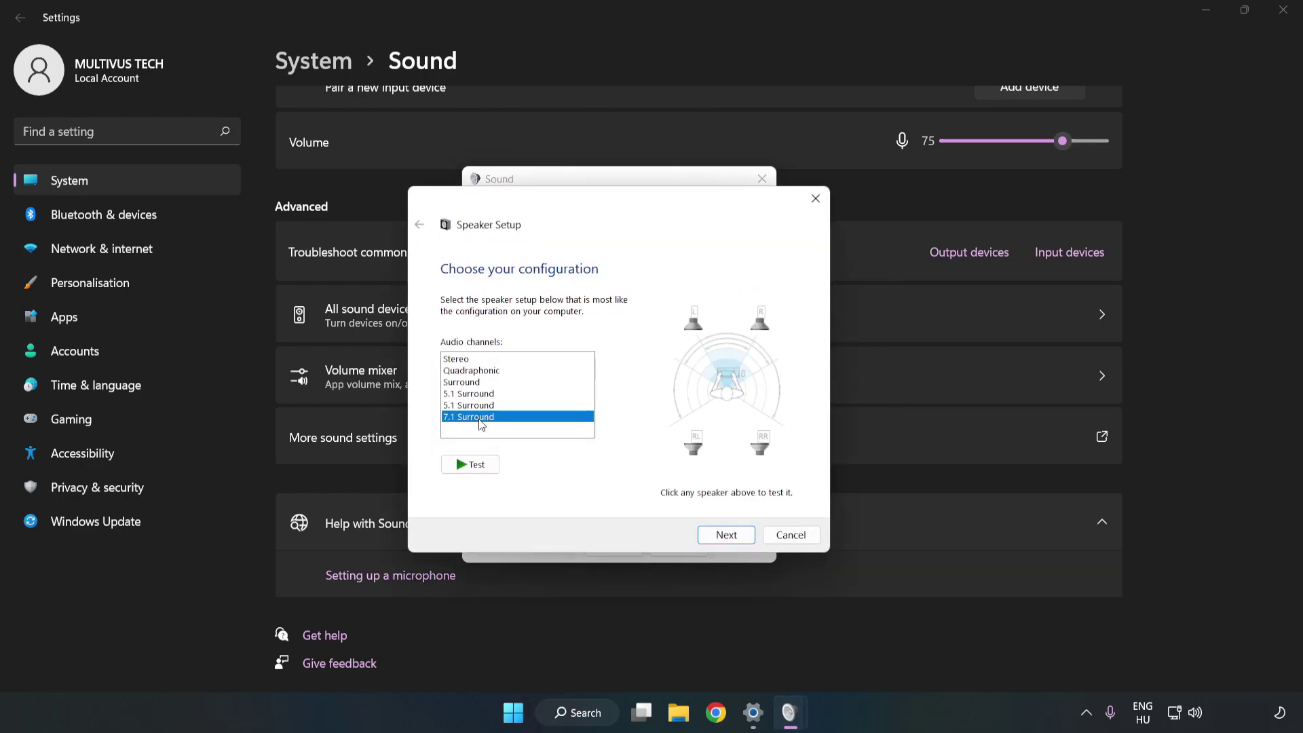
left_click(725, 536)
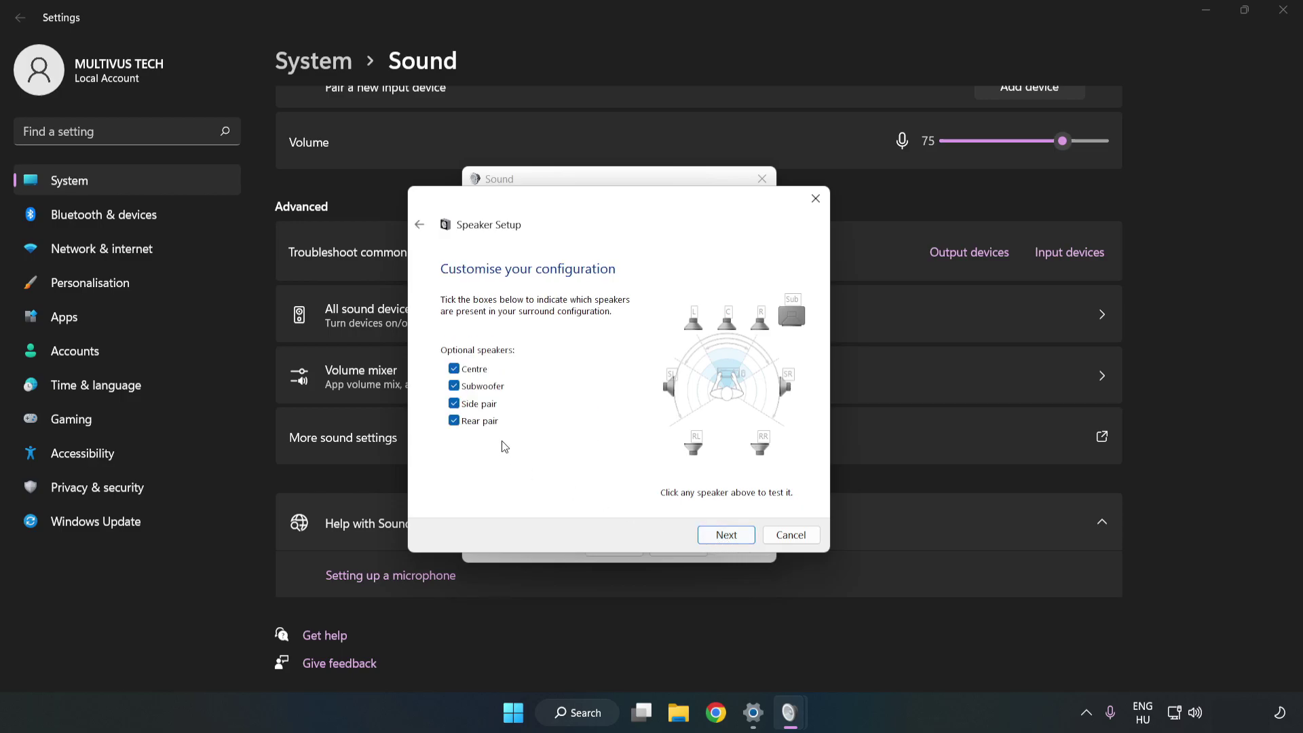
left_click(719, 534)
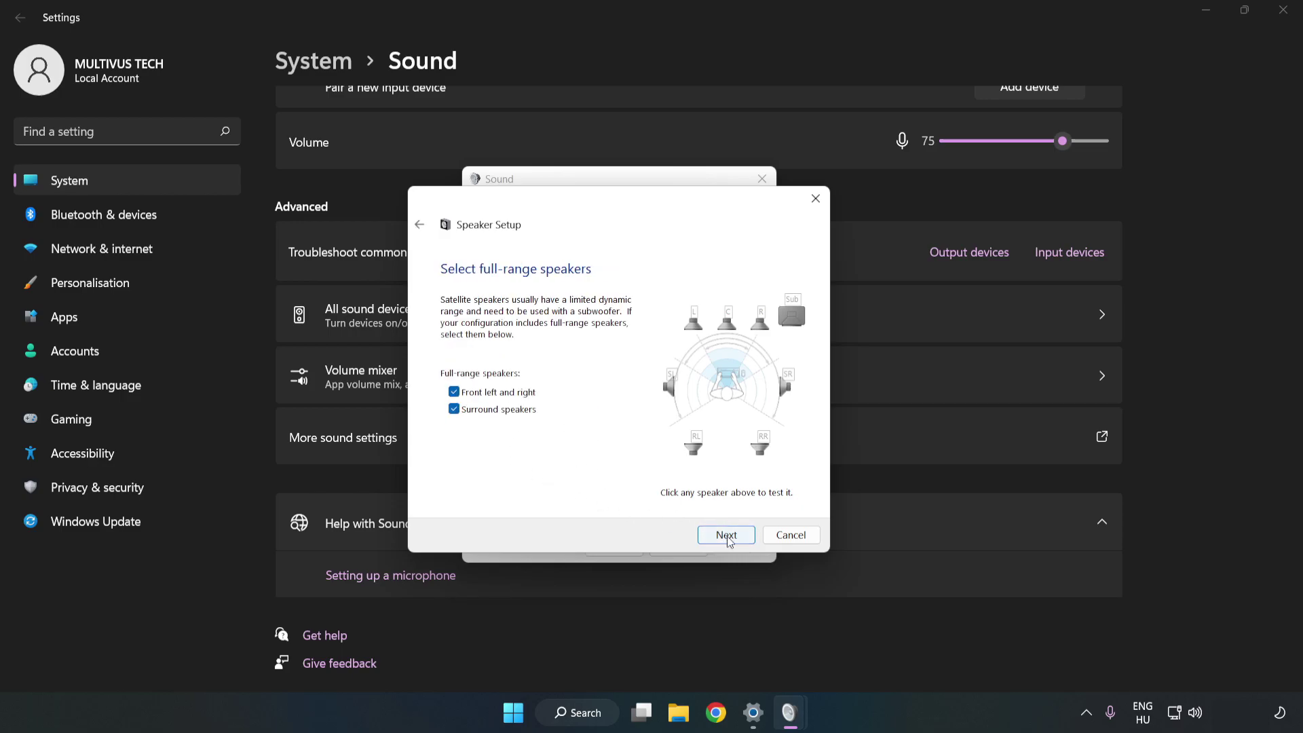
left_click(727, 536)
left_click(726, 535)
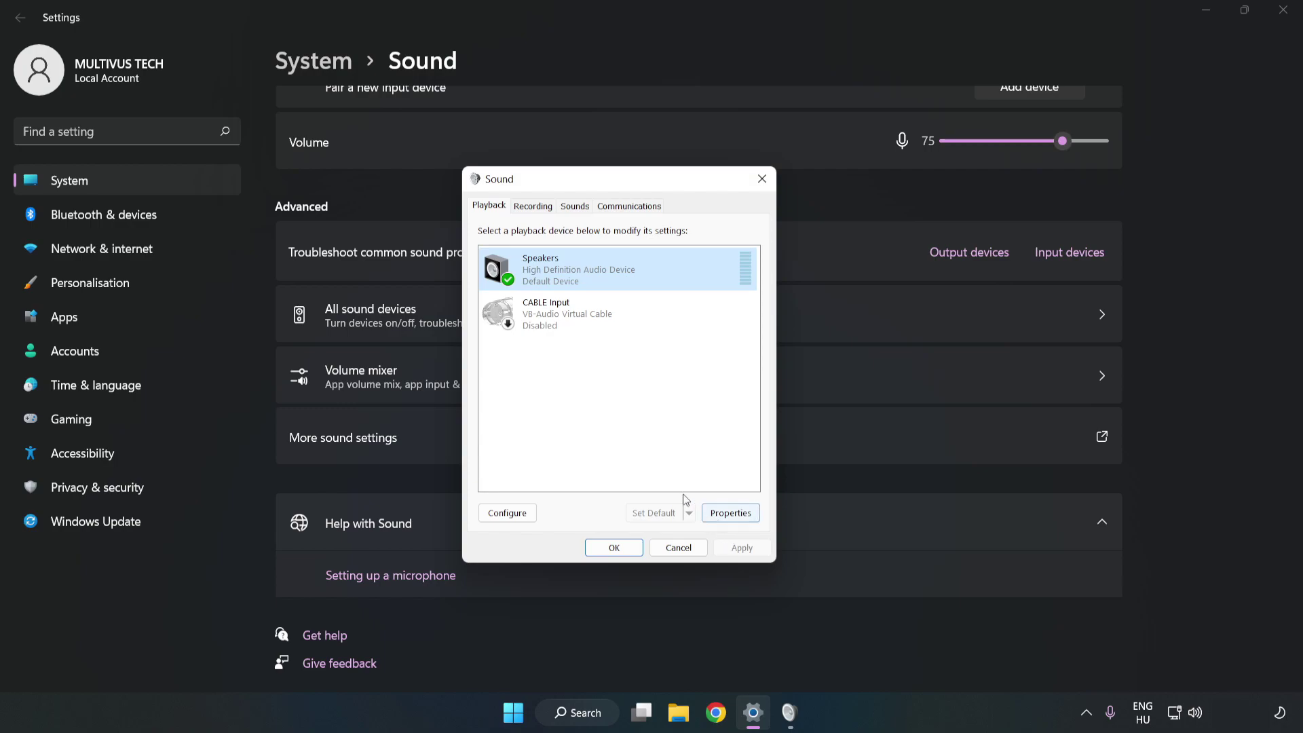
Disable all audio enhancements in the Speakers properties.
left_click(739, 518)
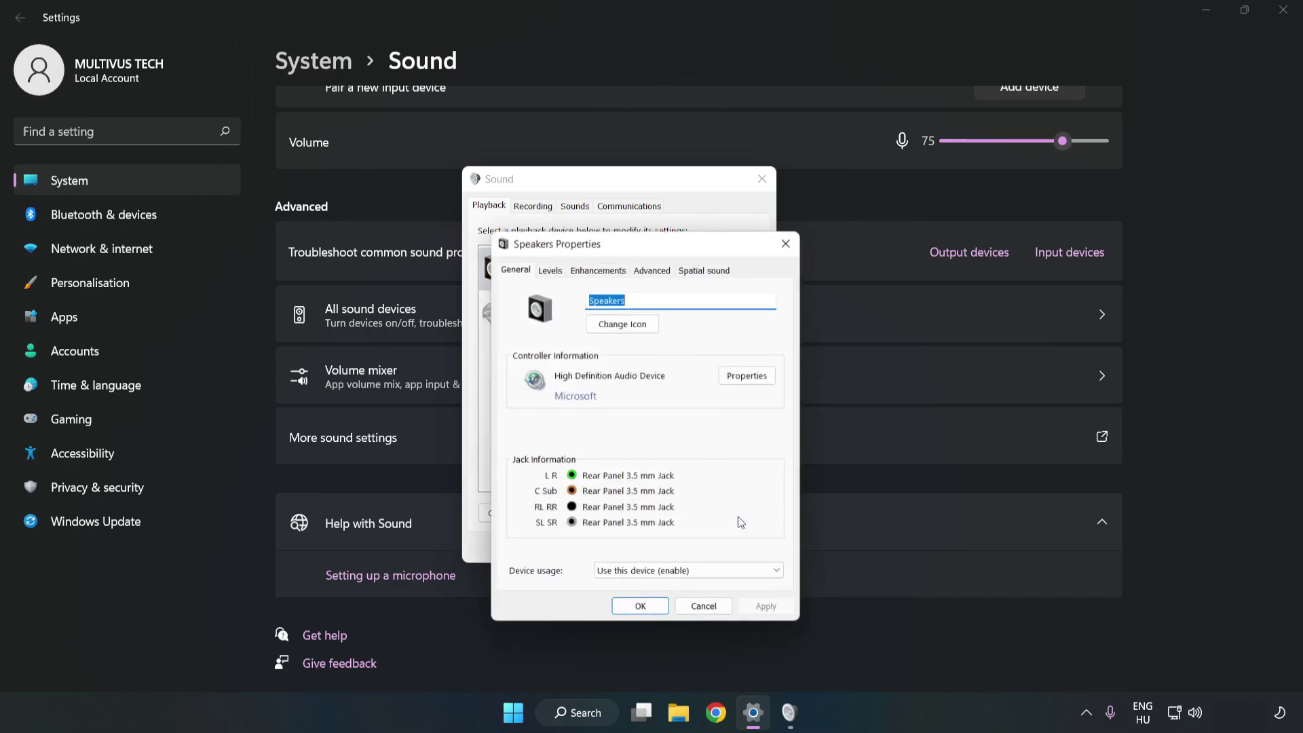
left_click_drag(627, 200, 619, 190)
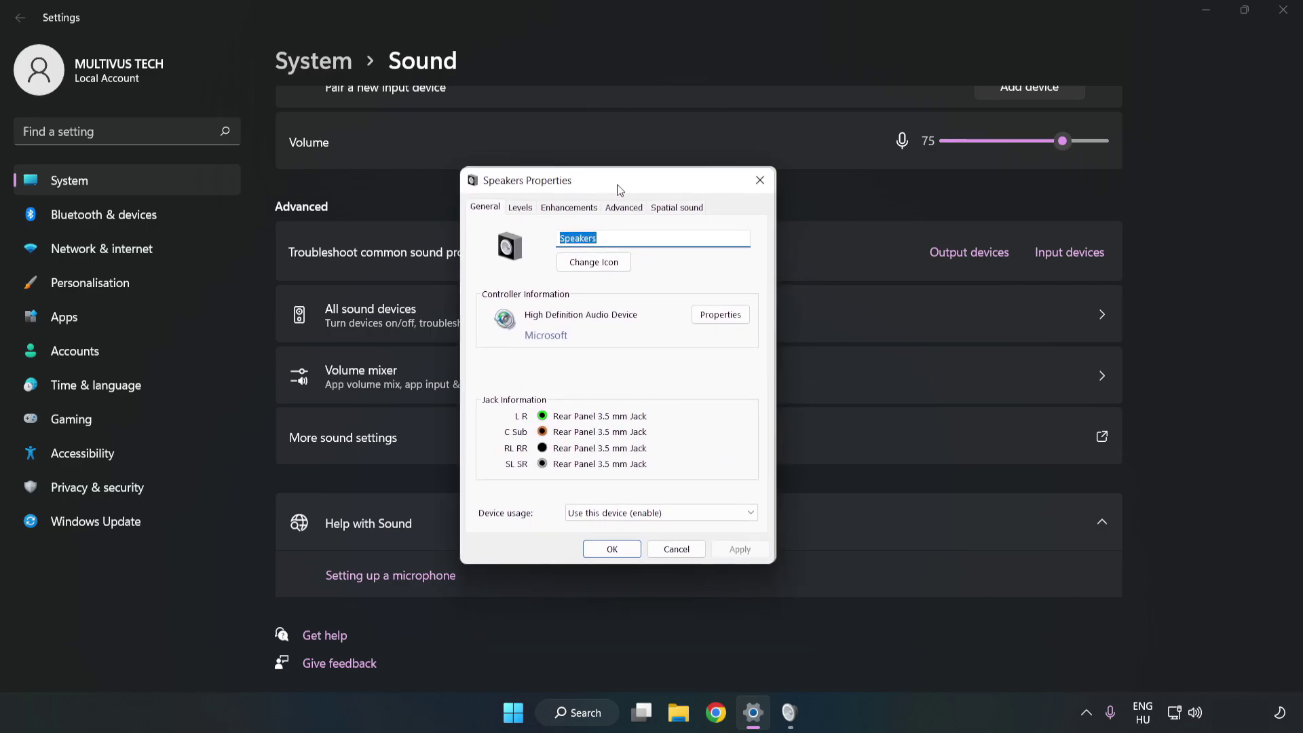
left_click(568, 206)
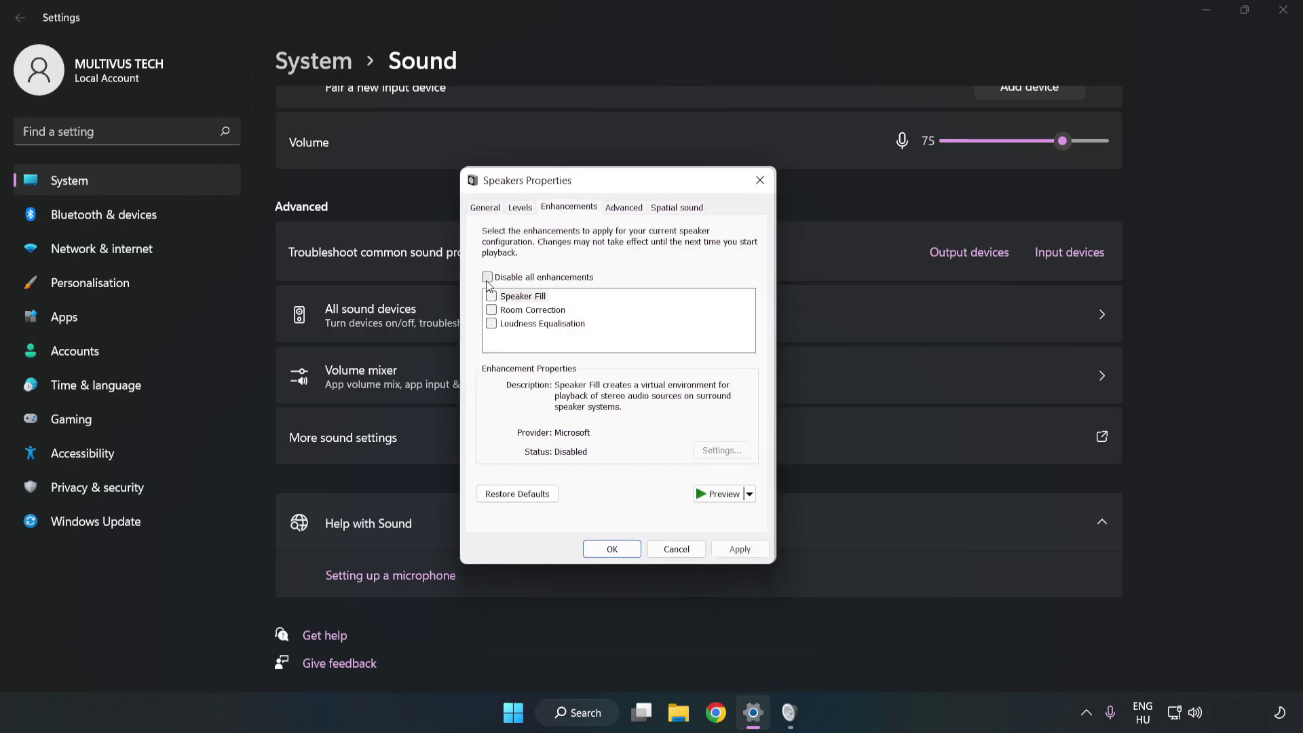
left_click(487, 276)
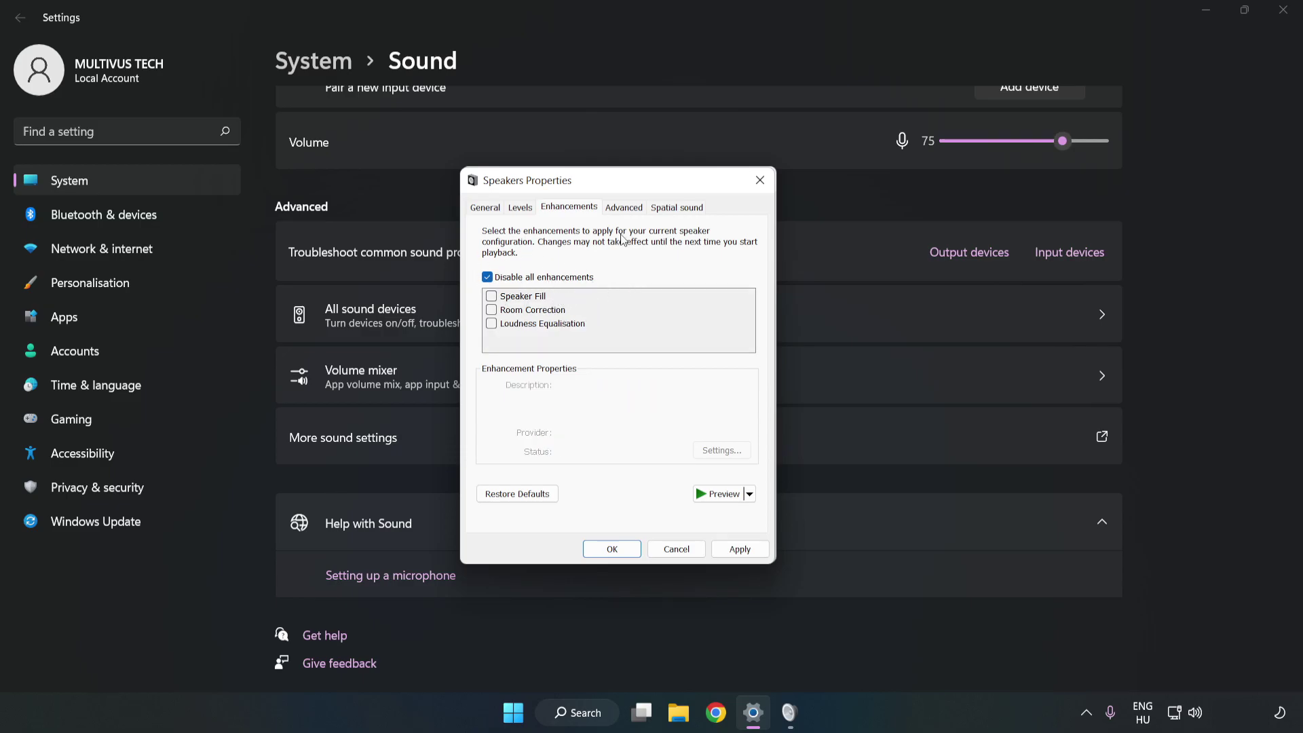
Keep 16 bit, 48000 Hz (DVD Quality) as the default format, apply, and close both dialogs.
left_click(624, 209)
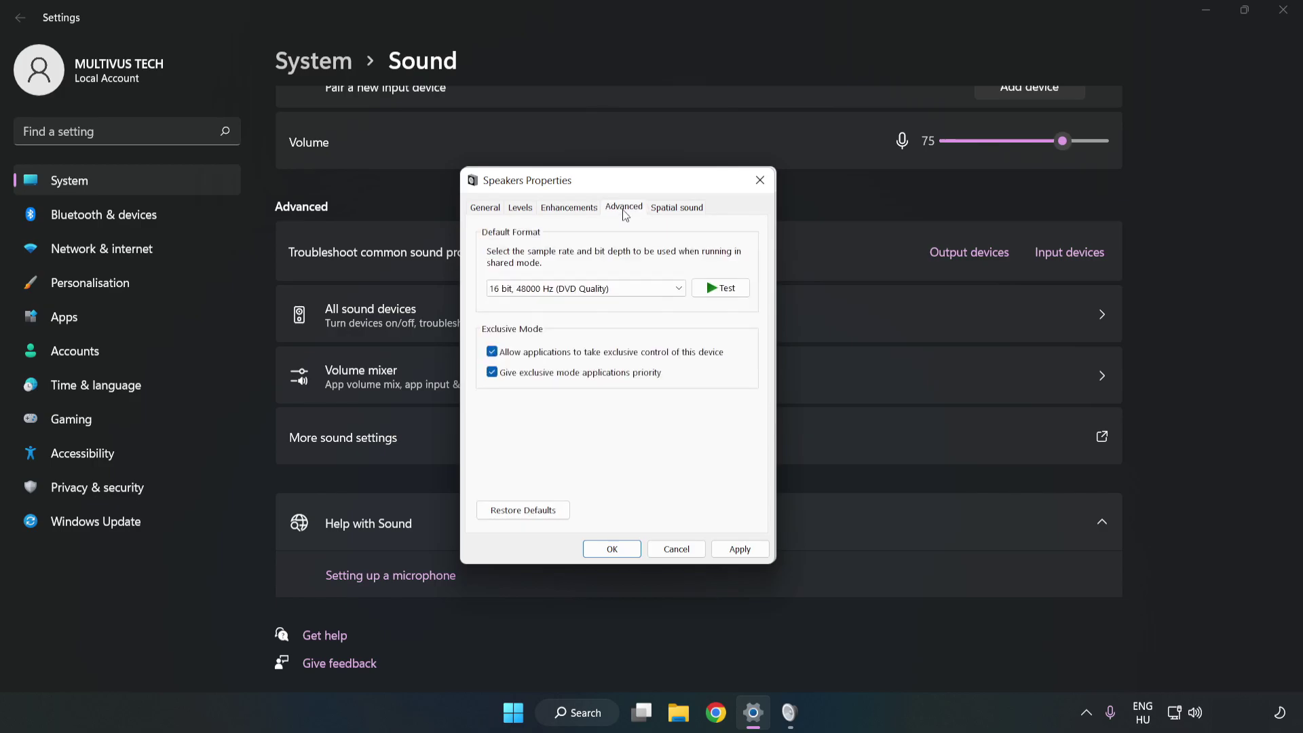
left_click(626, 290)
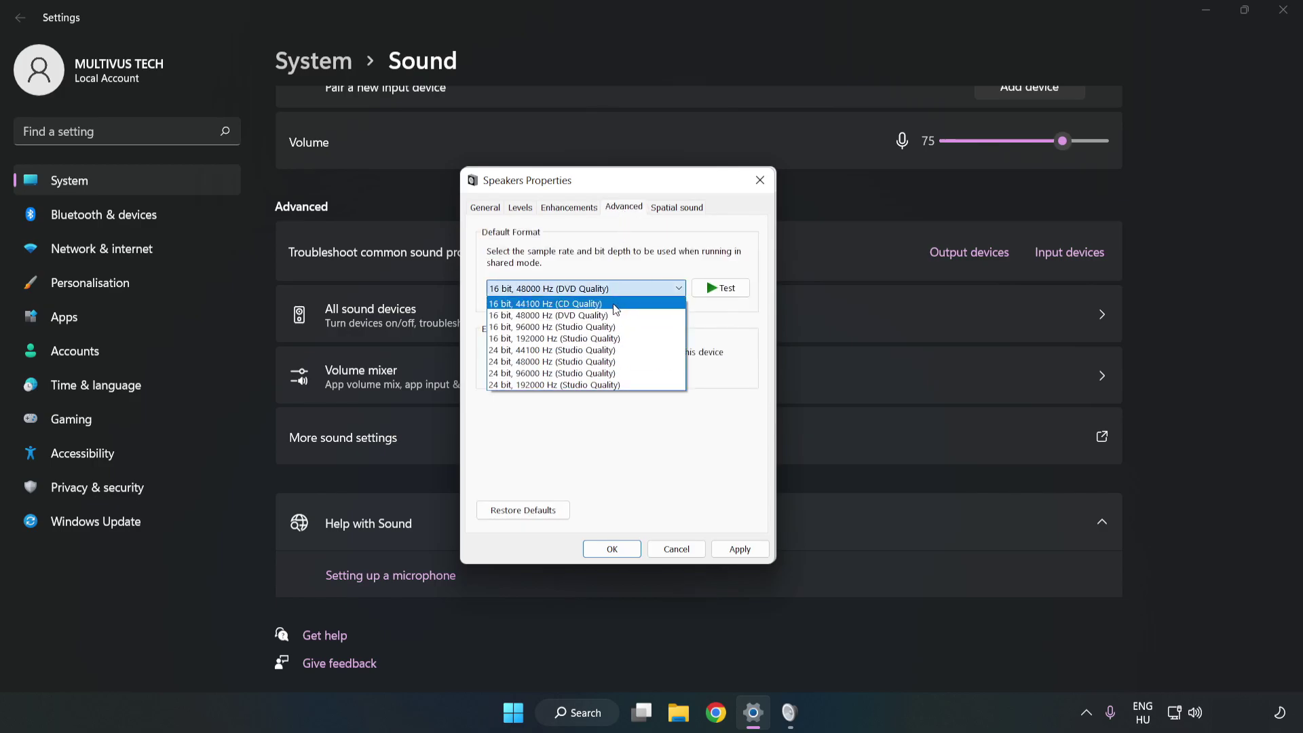
left_click(572, 257)
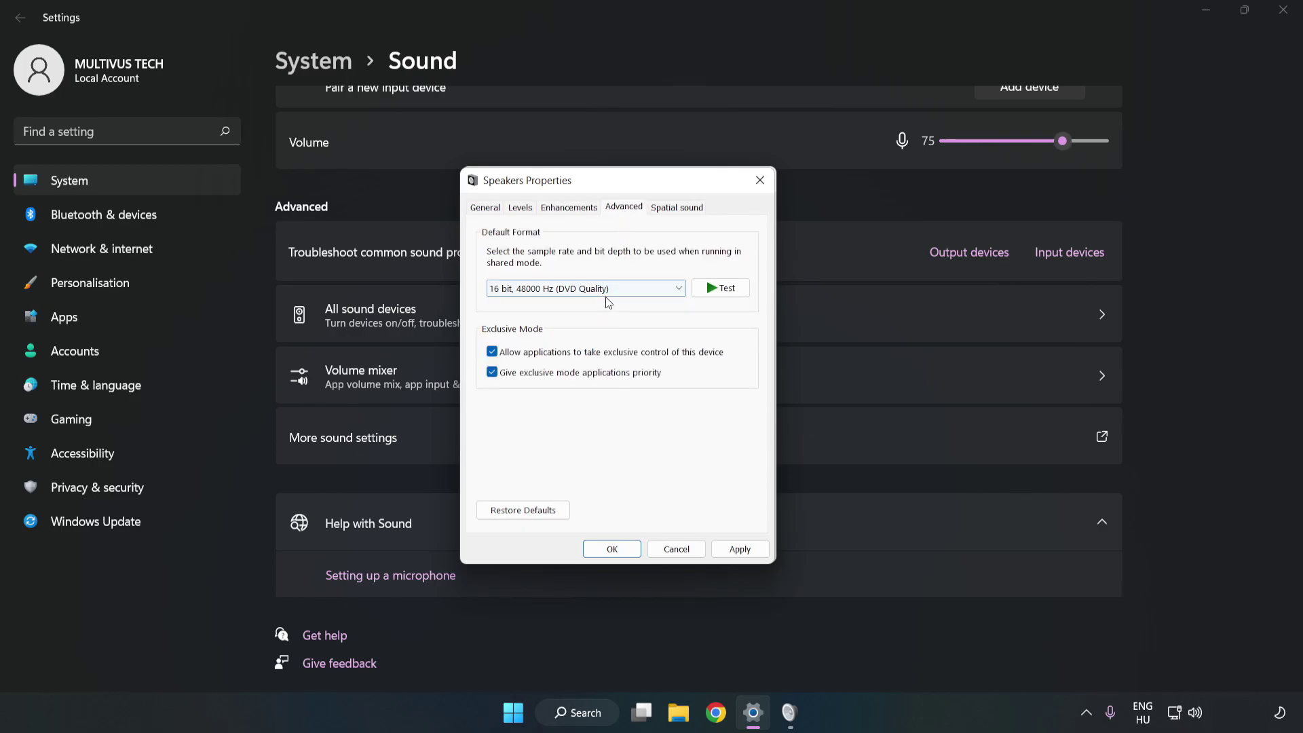
left_click(741, 548)
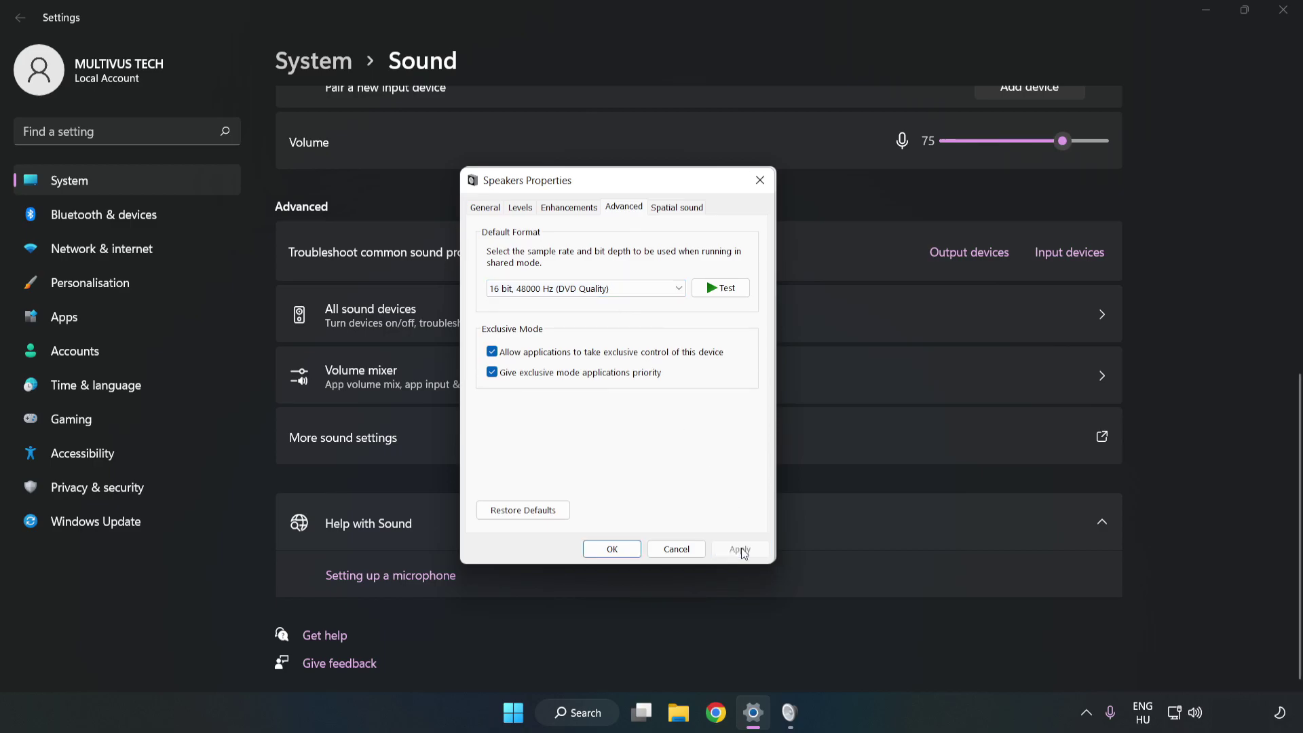
left_click(612, 549)
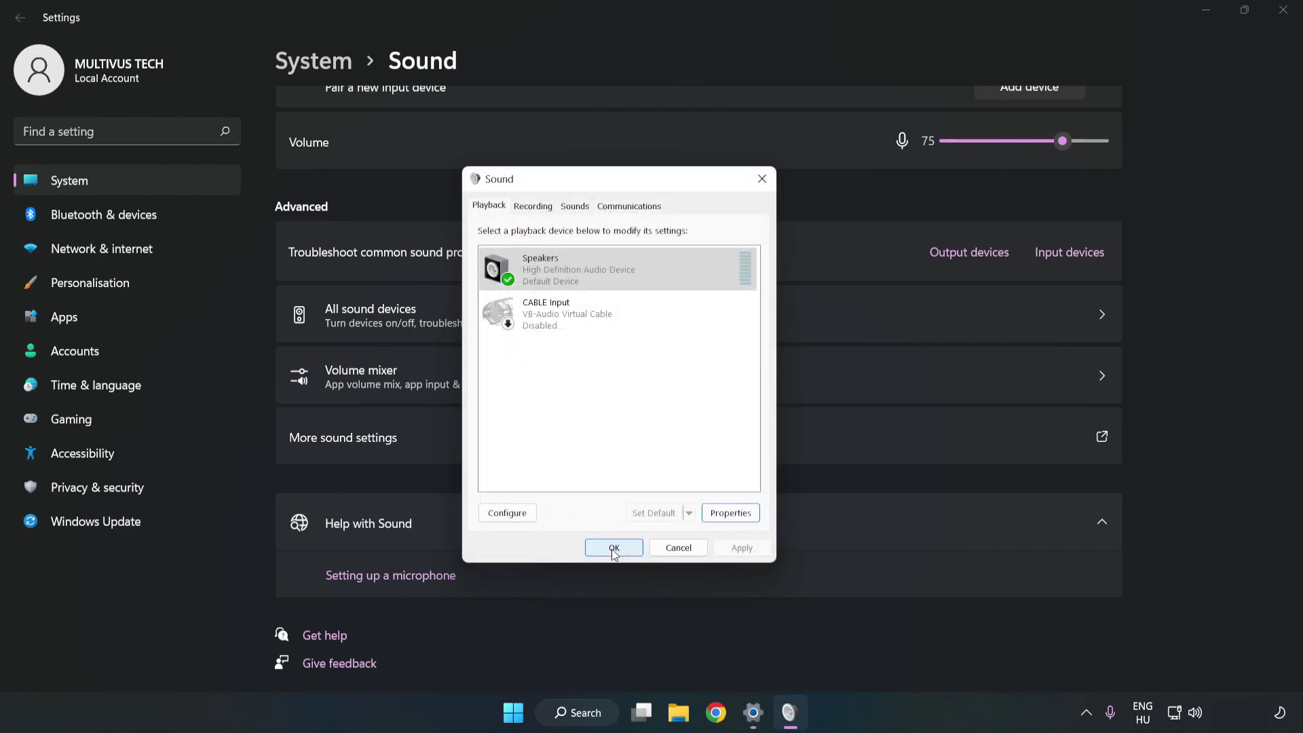
left_click(612, 547)
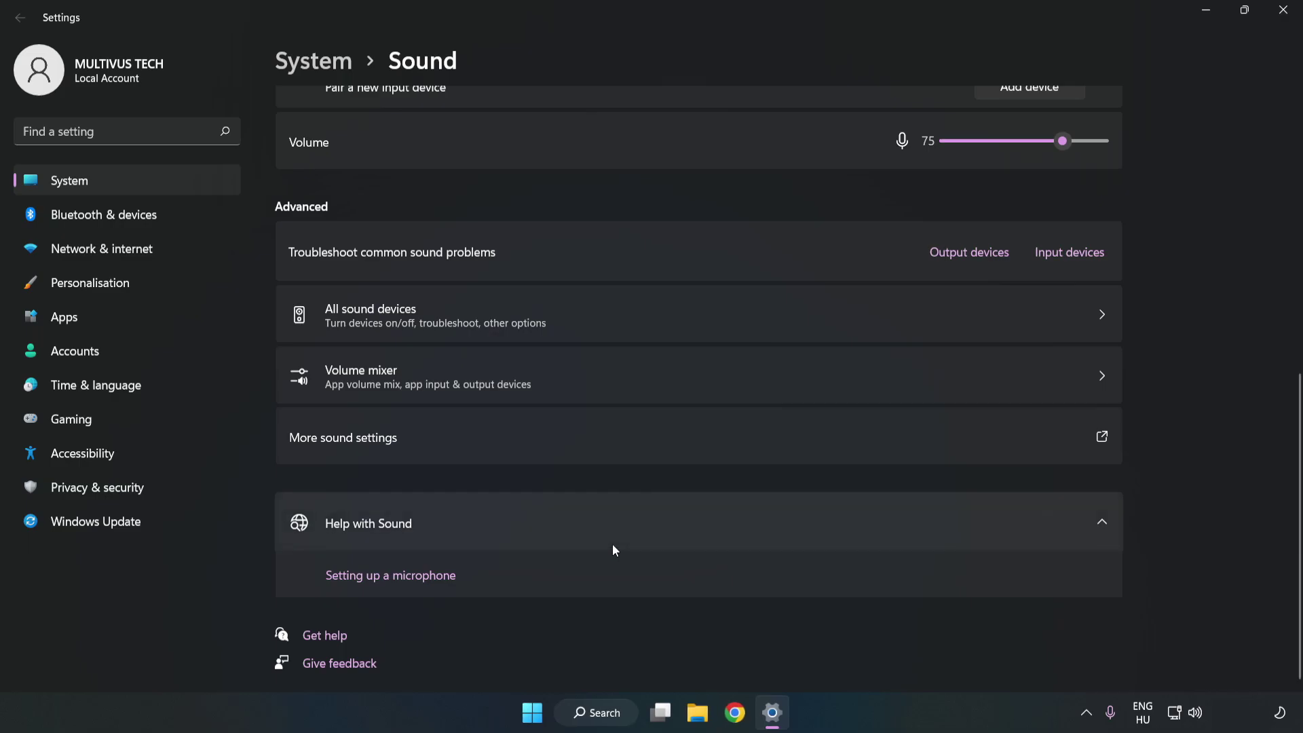
Close Settings, search 'device manager' from the taskbar, and launch Device Manager.
left_click(1282, 11)
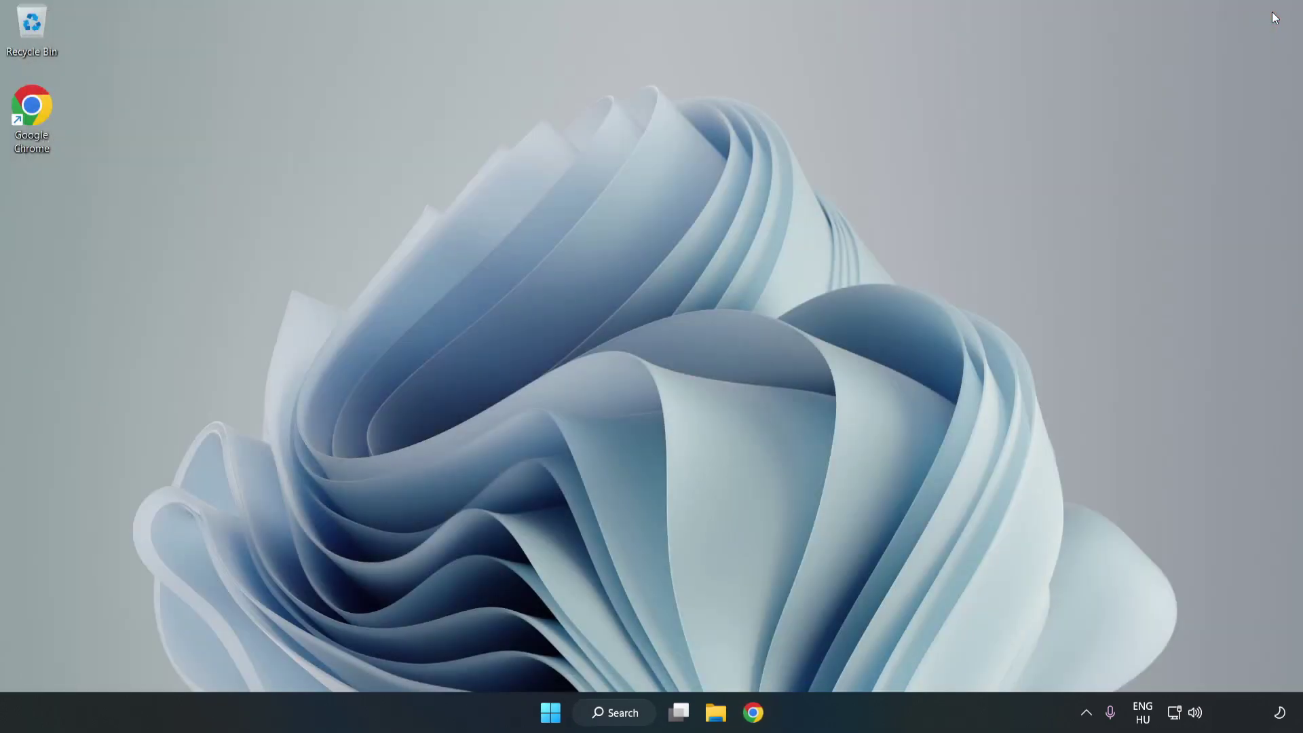
left_click(550, 712)
left_click(863, 654)
left_click(638, 713)
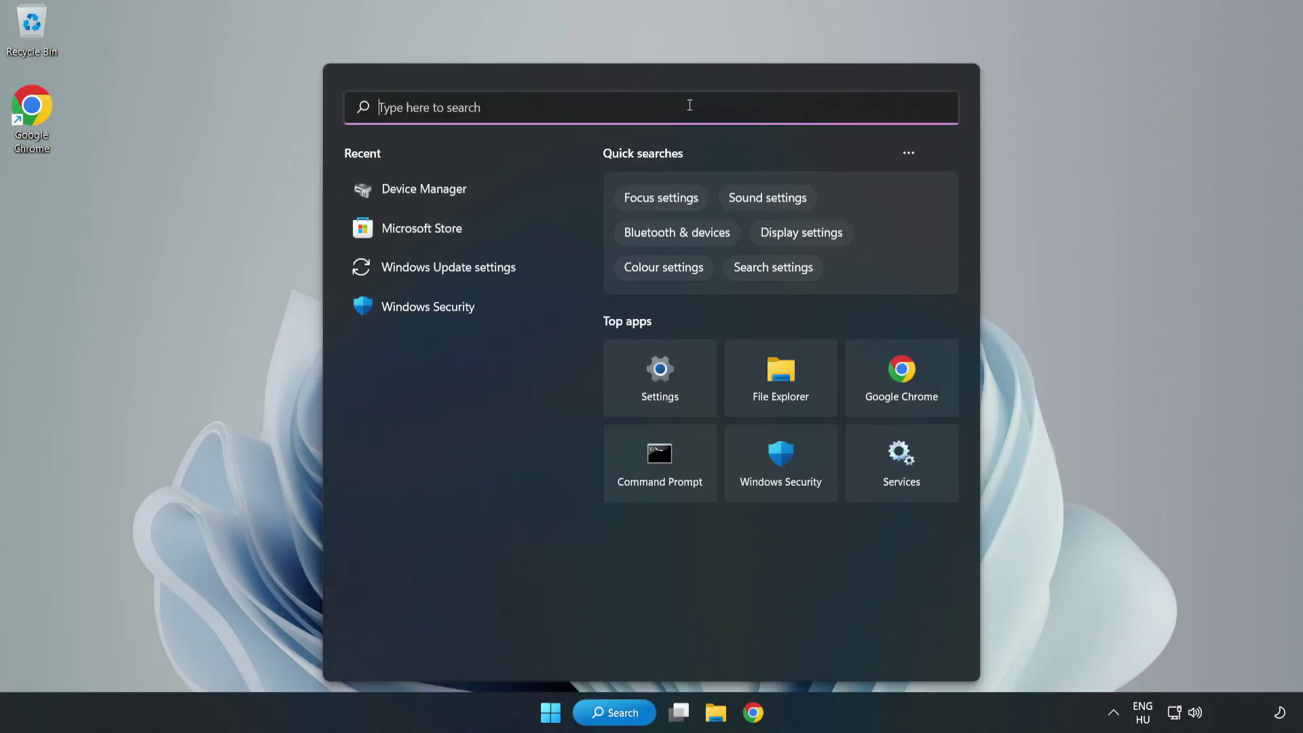
type("device mag")
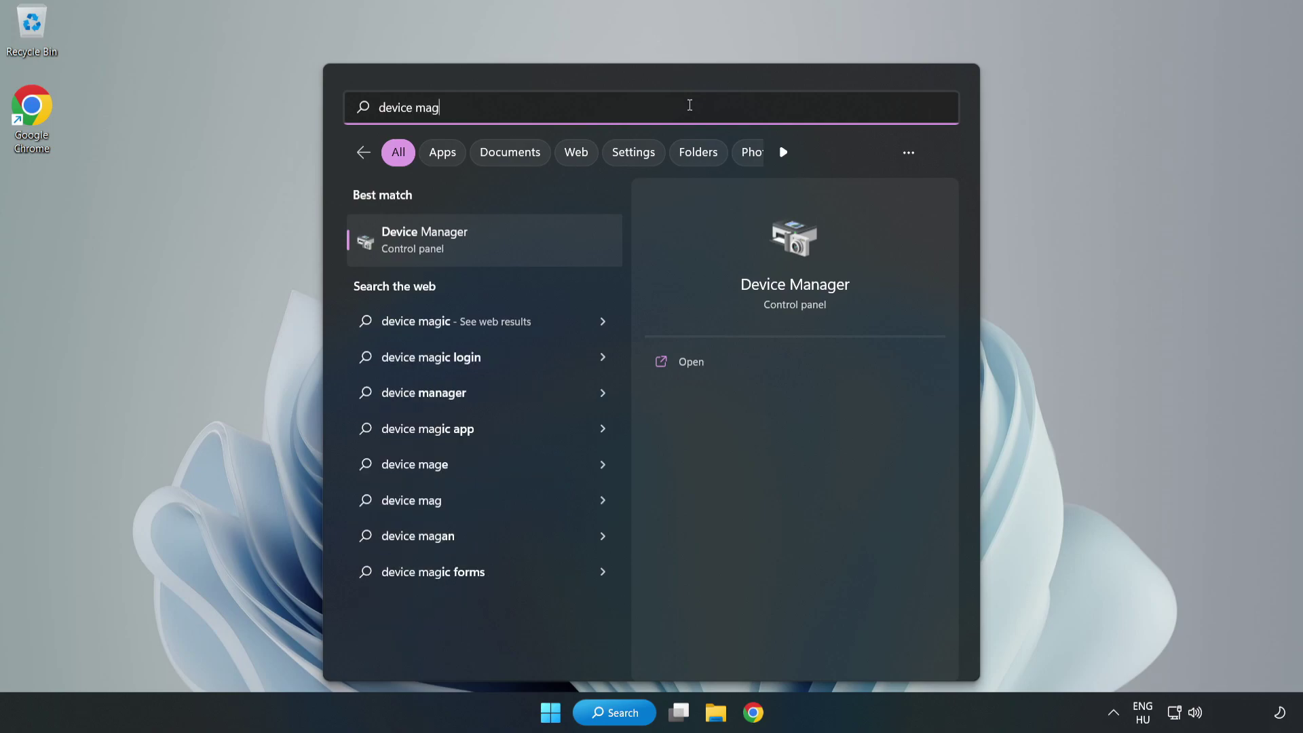
key("BackSpace")
type("nager")
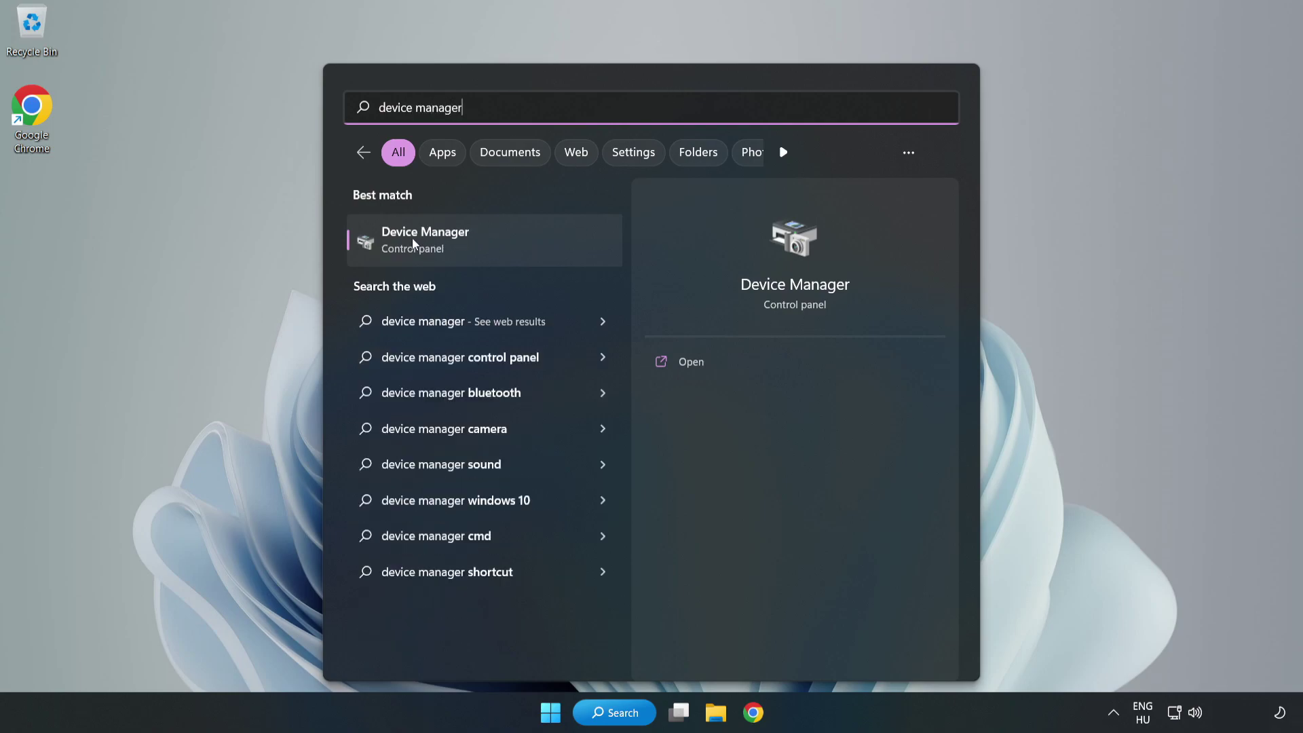
left_click(505, 244)
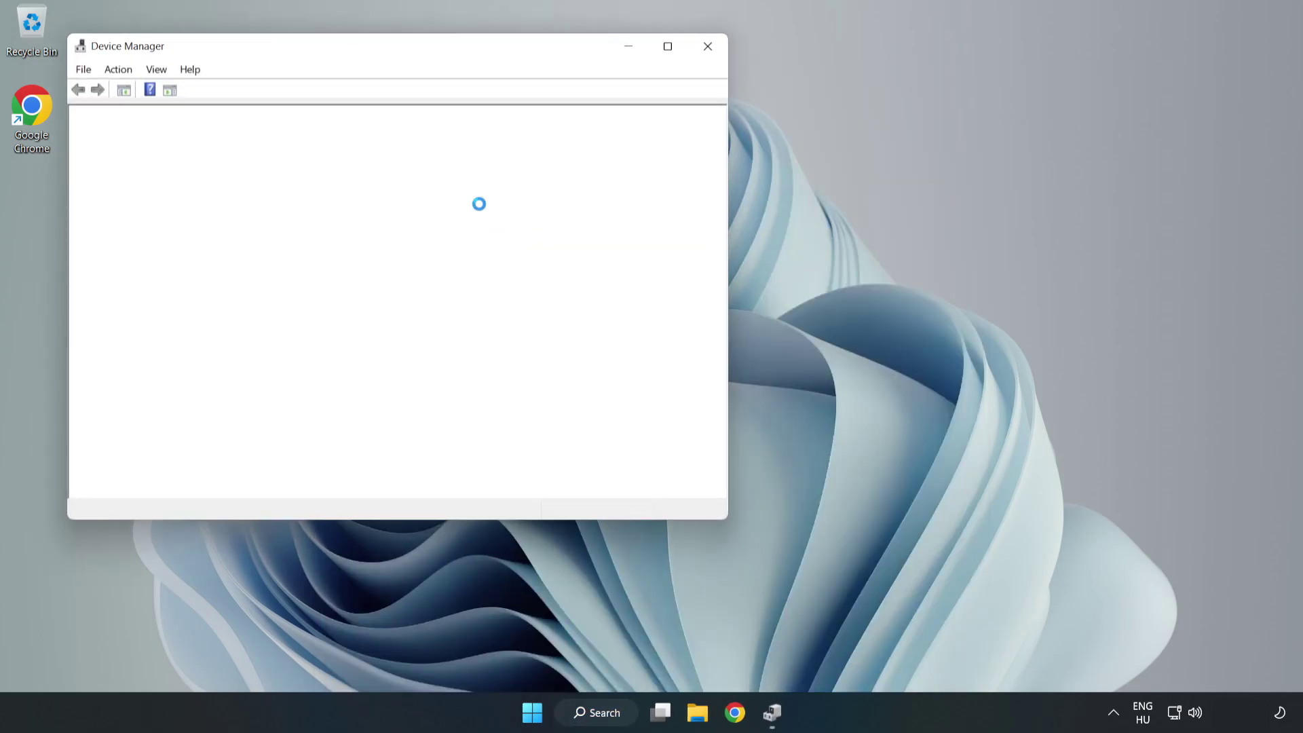
Expand Sound, video and game controllers and choose Update driver for High Definition Audio Device.
left_click_drag(356, 51, 591, 106)
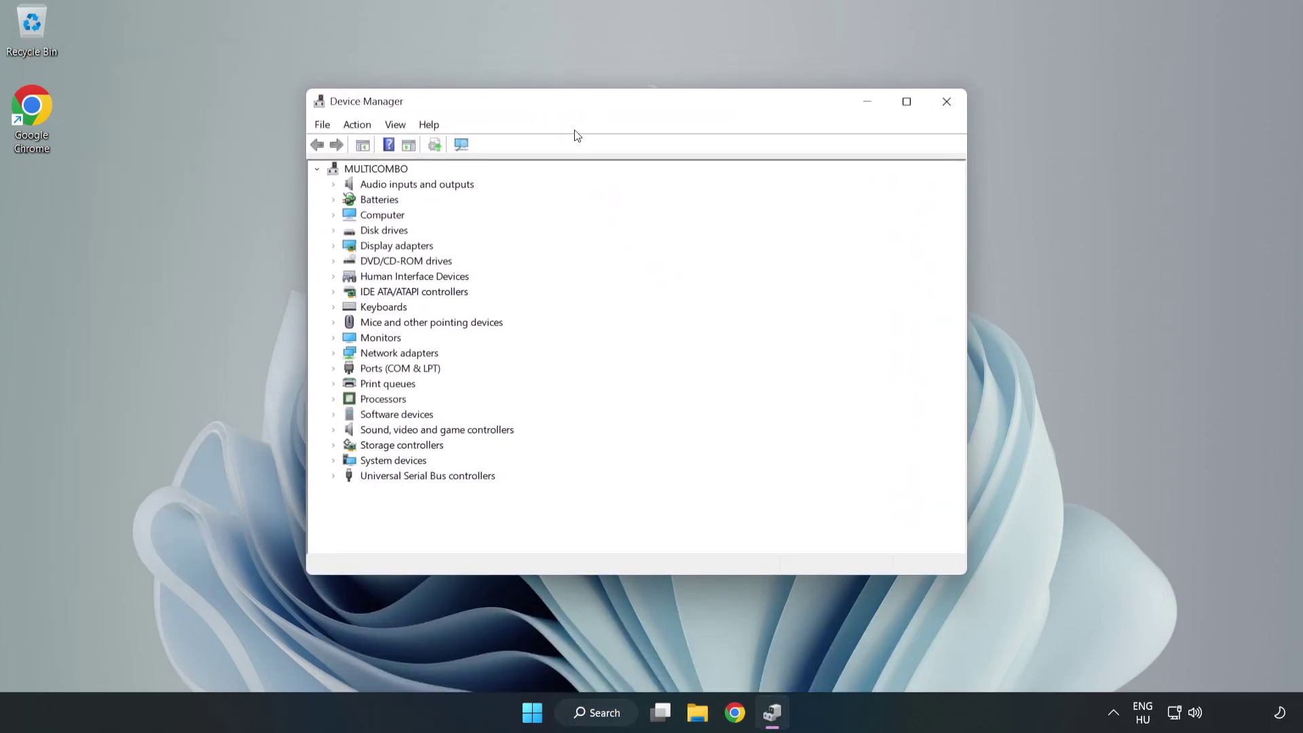
left_click(368, 436)
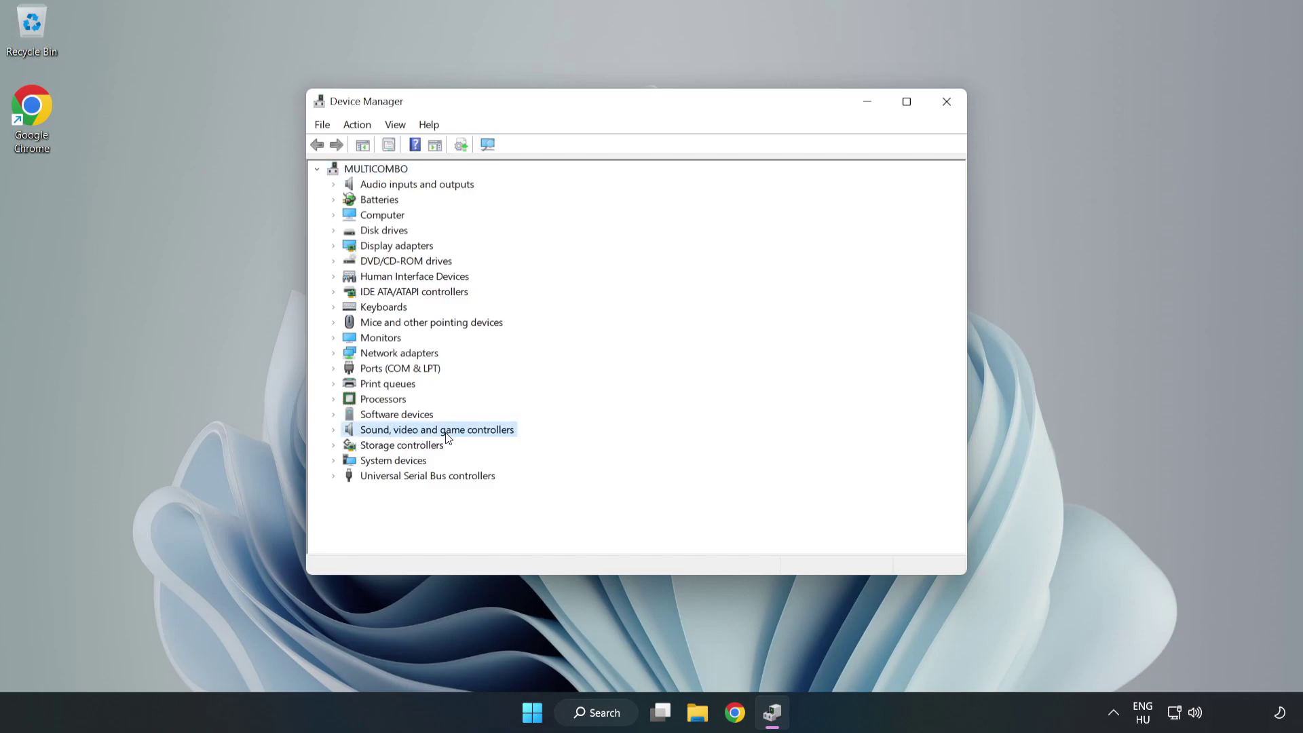
left_click(333, 430)
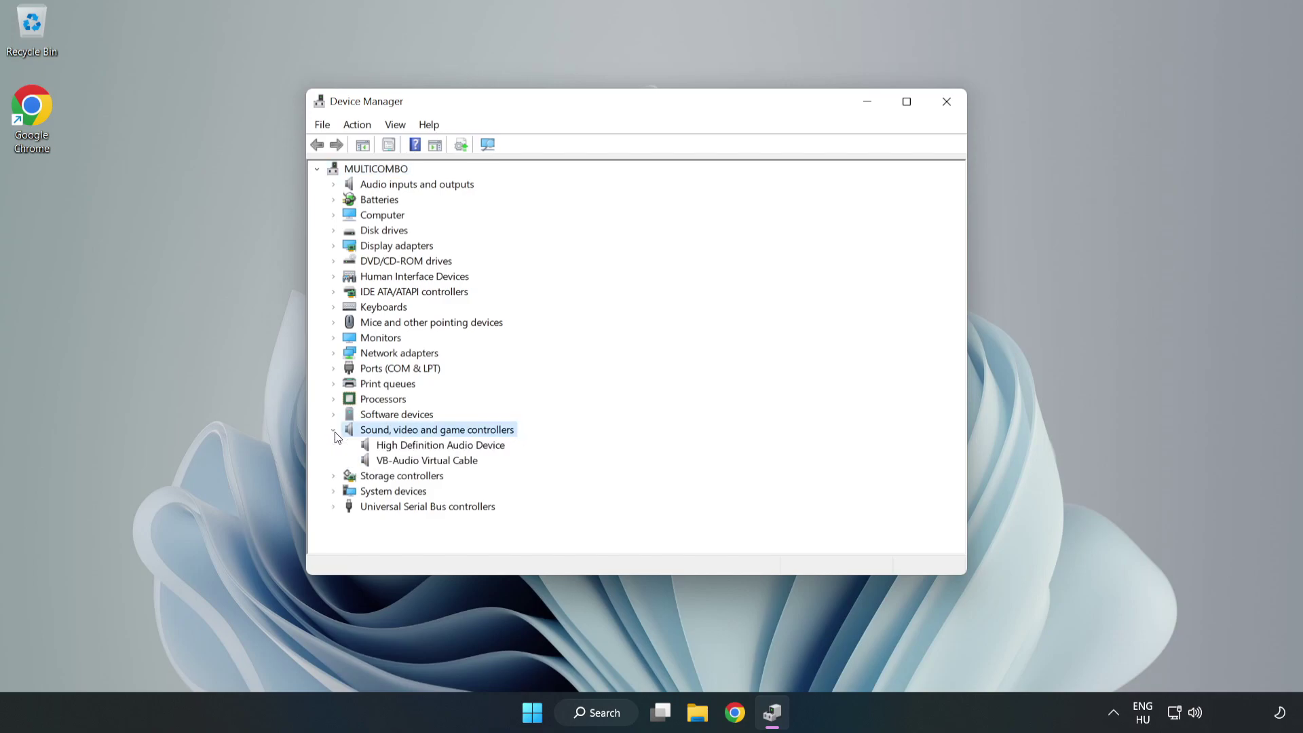
left_click(400, 447)
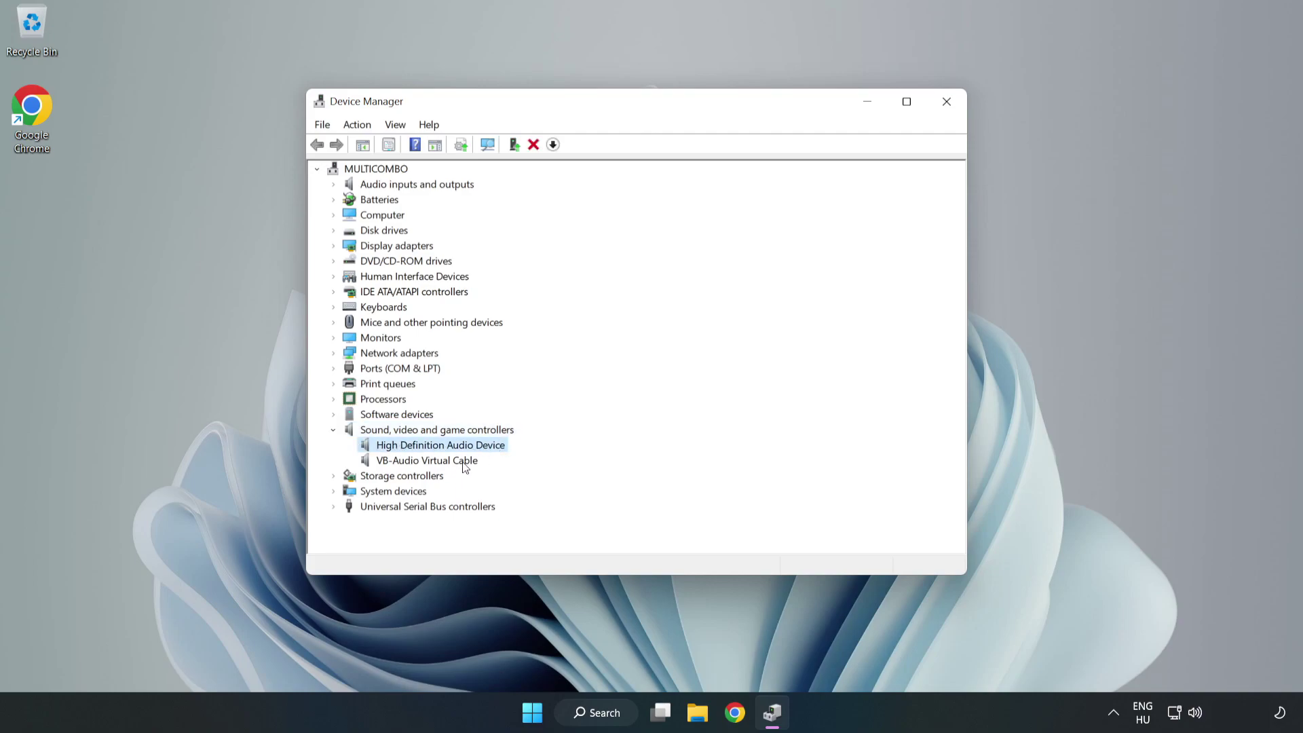
right_click(482, 446)
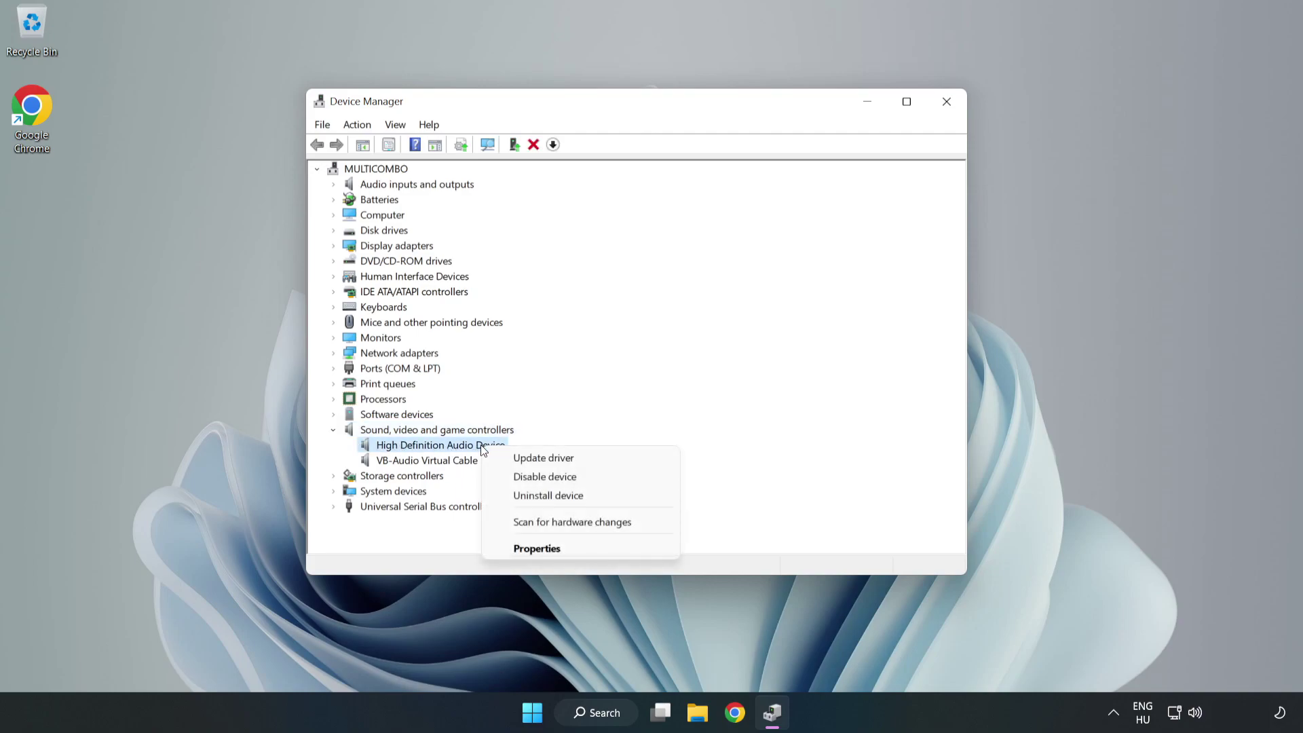
left_click(593, 458)
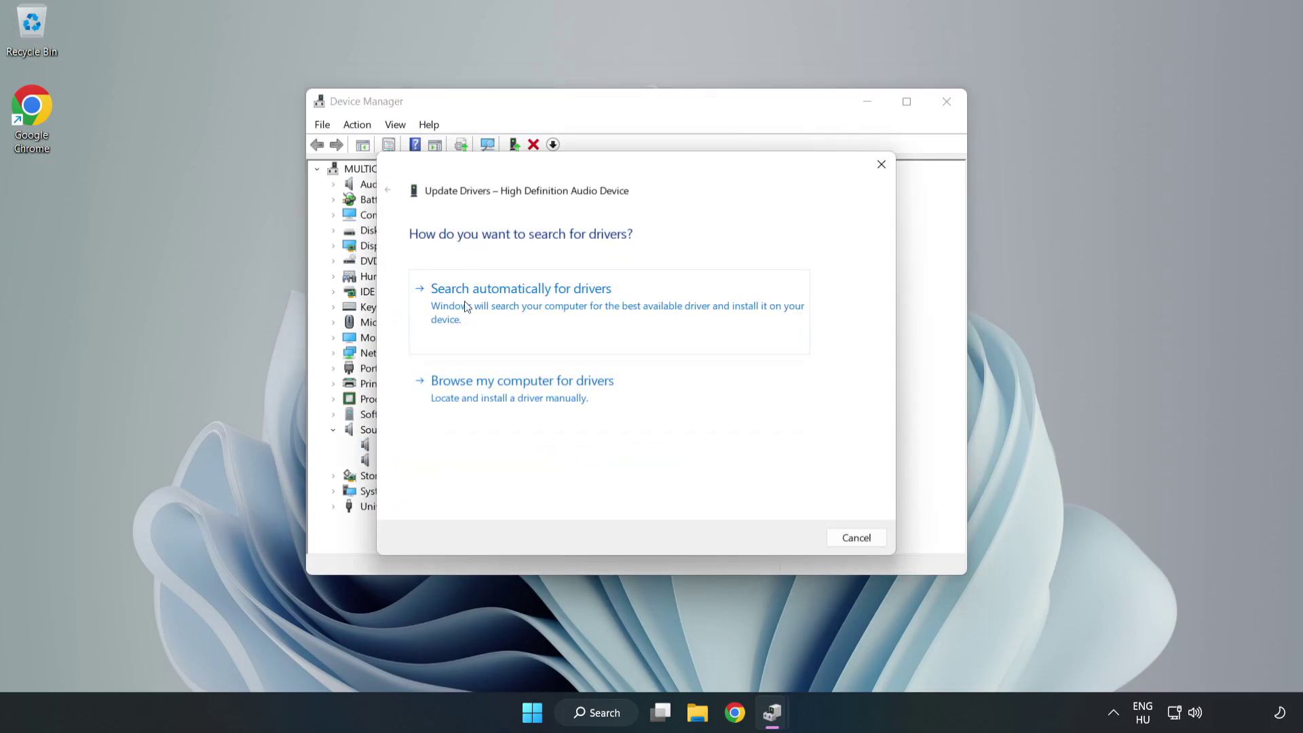
Install High Definition Audio Device from the computer's compatible drivers, accept the warning, close Device Manager.
left_click(569, 398)
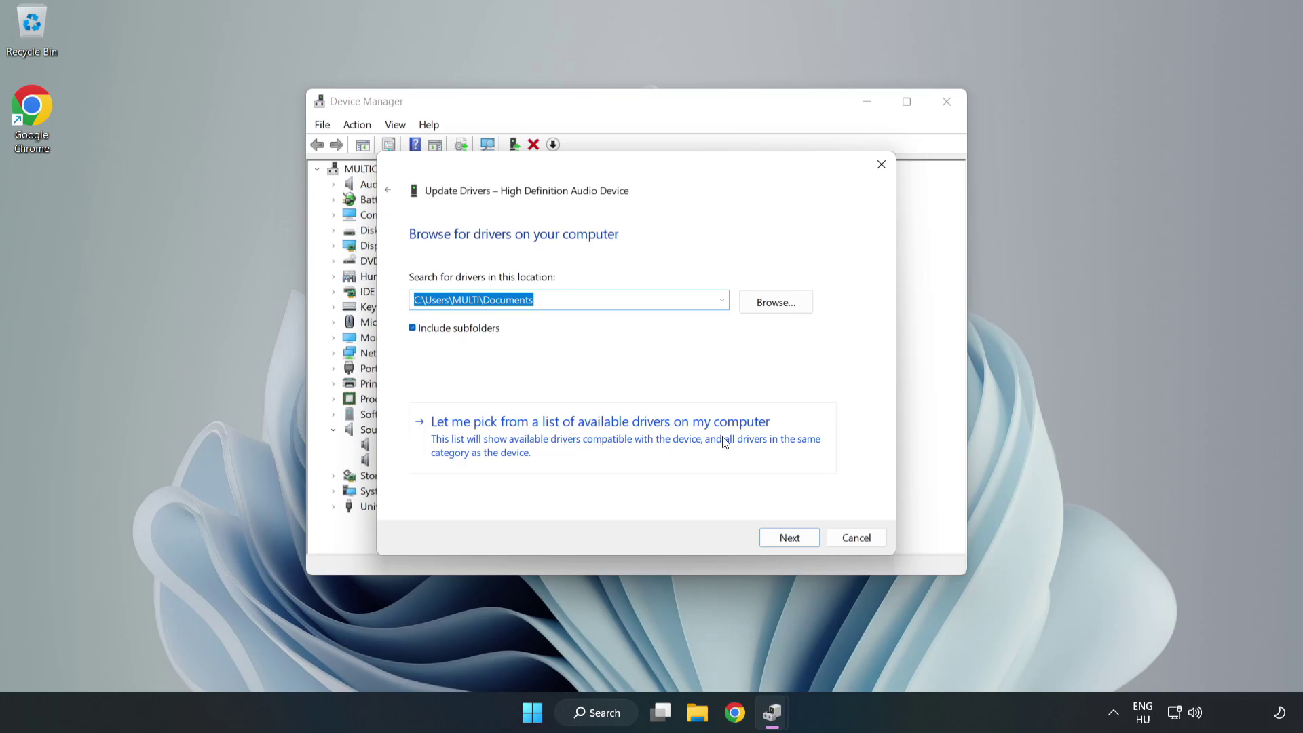
left_click(677, 445)
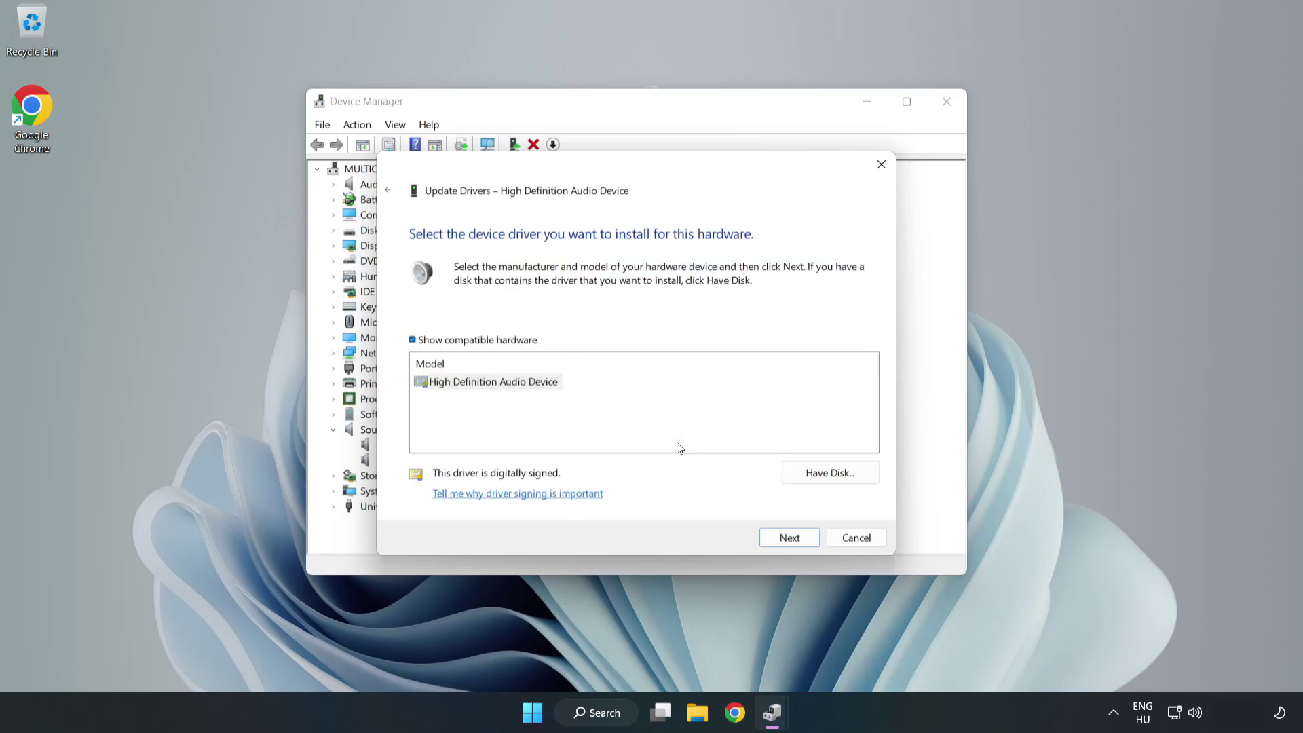
left_click(438, 383)
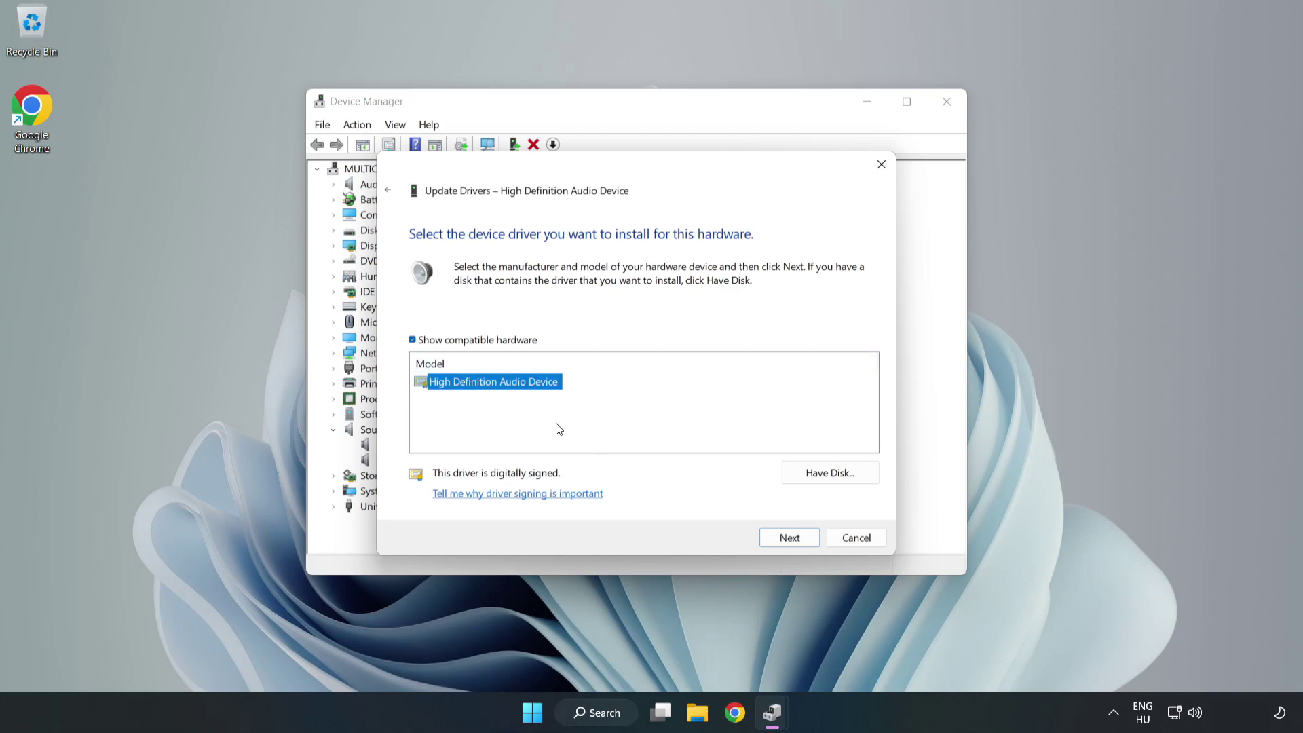
left_click(789, 540)
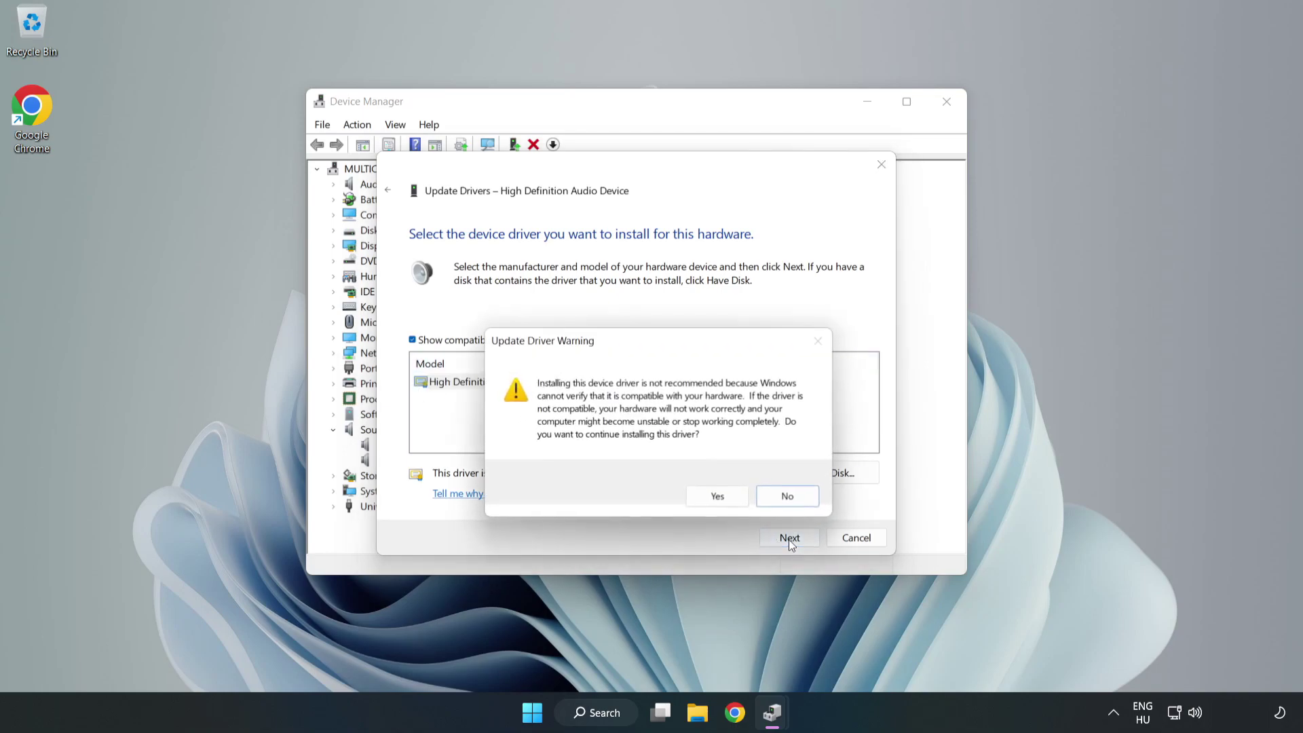
left_click(722, 500)
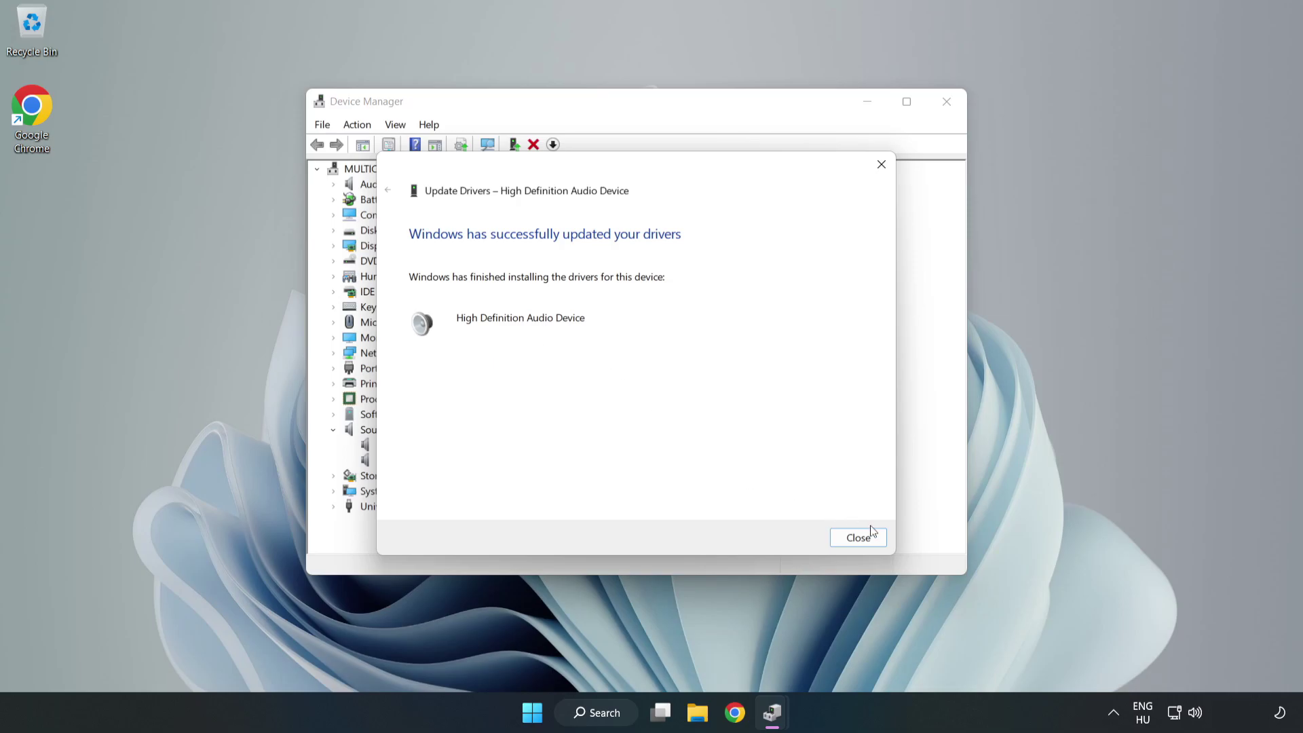
left_click(858, 538)
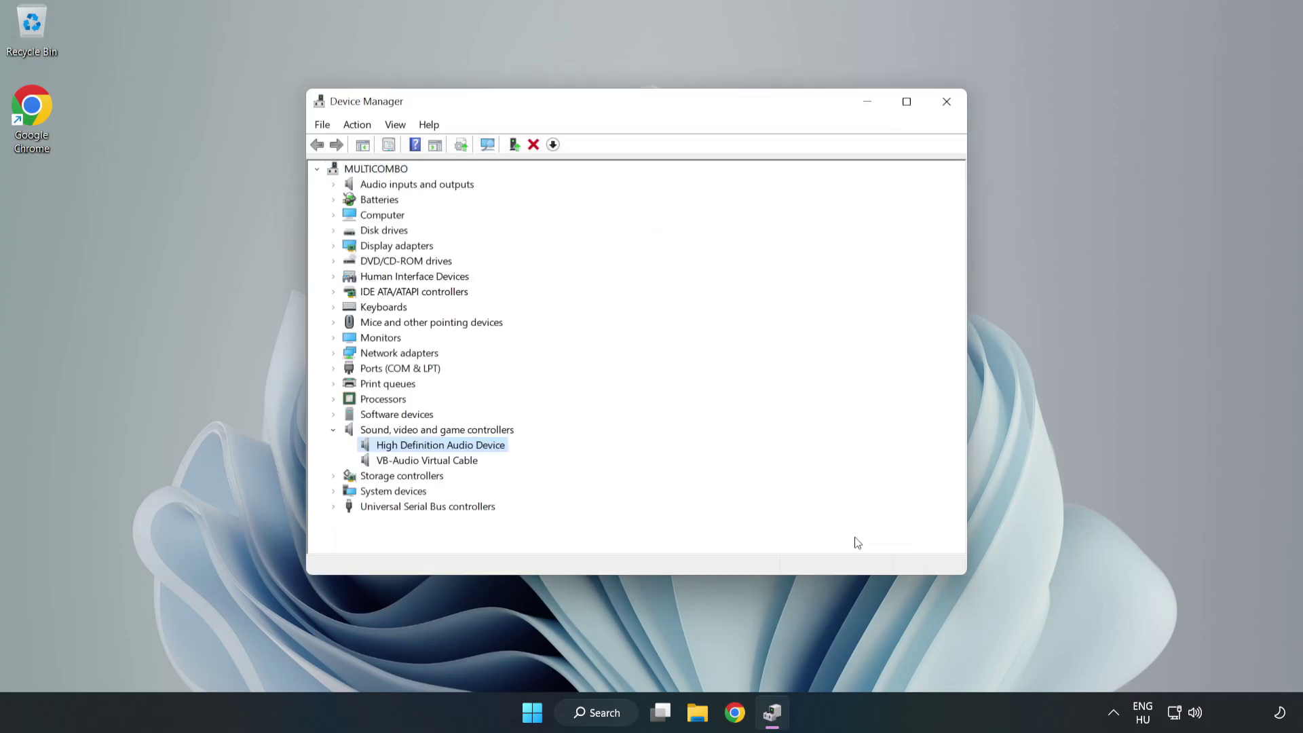
left_click(944, 103)
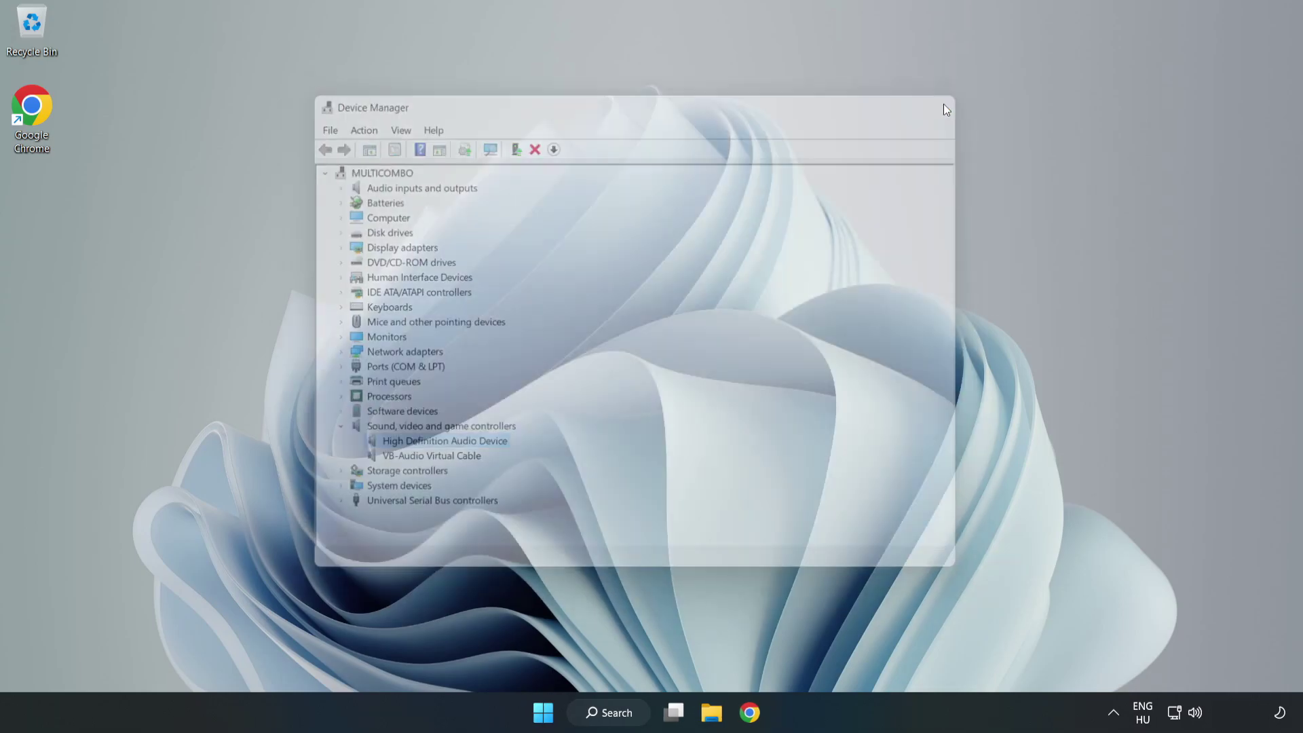
left_click(551, 710)
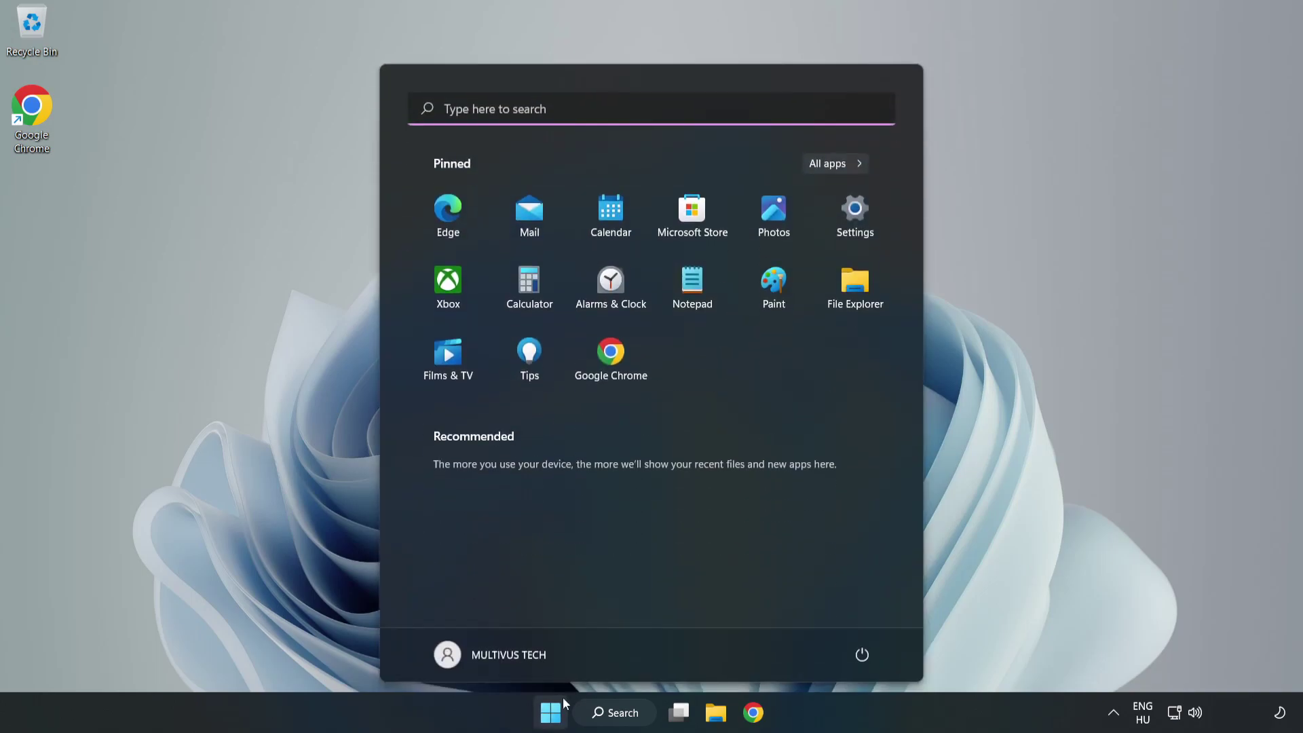
left_click(861, 652)
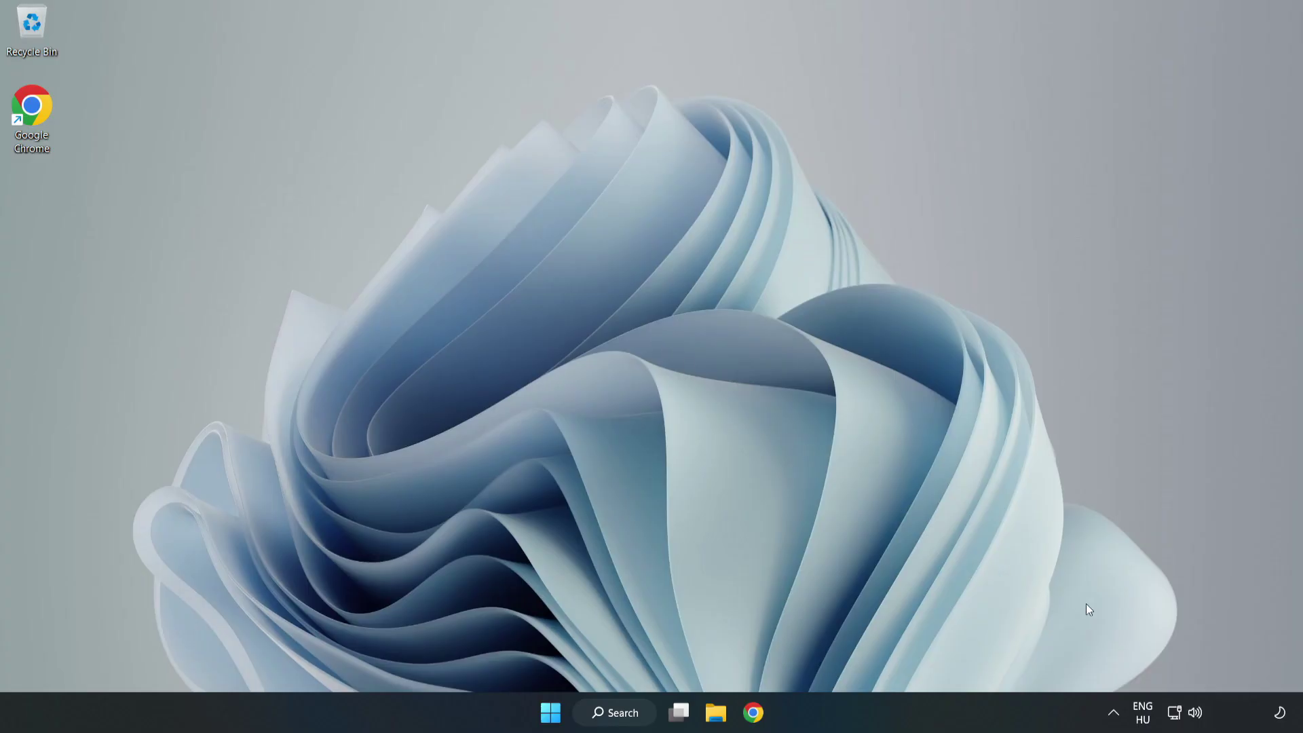
Launch Troubleshoot sound problems from the taskbar speaker icon's menu.
right_click(1198, 713)
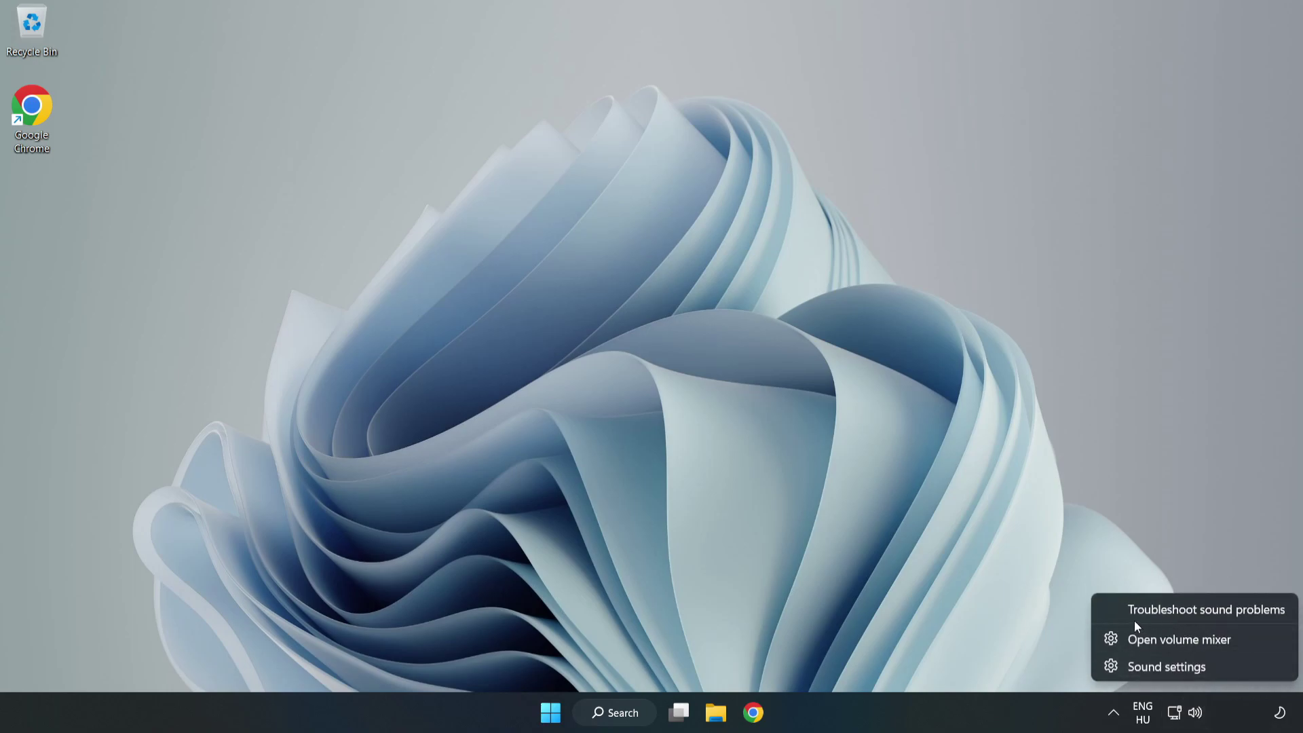
left_click(1177, 610)
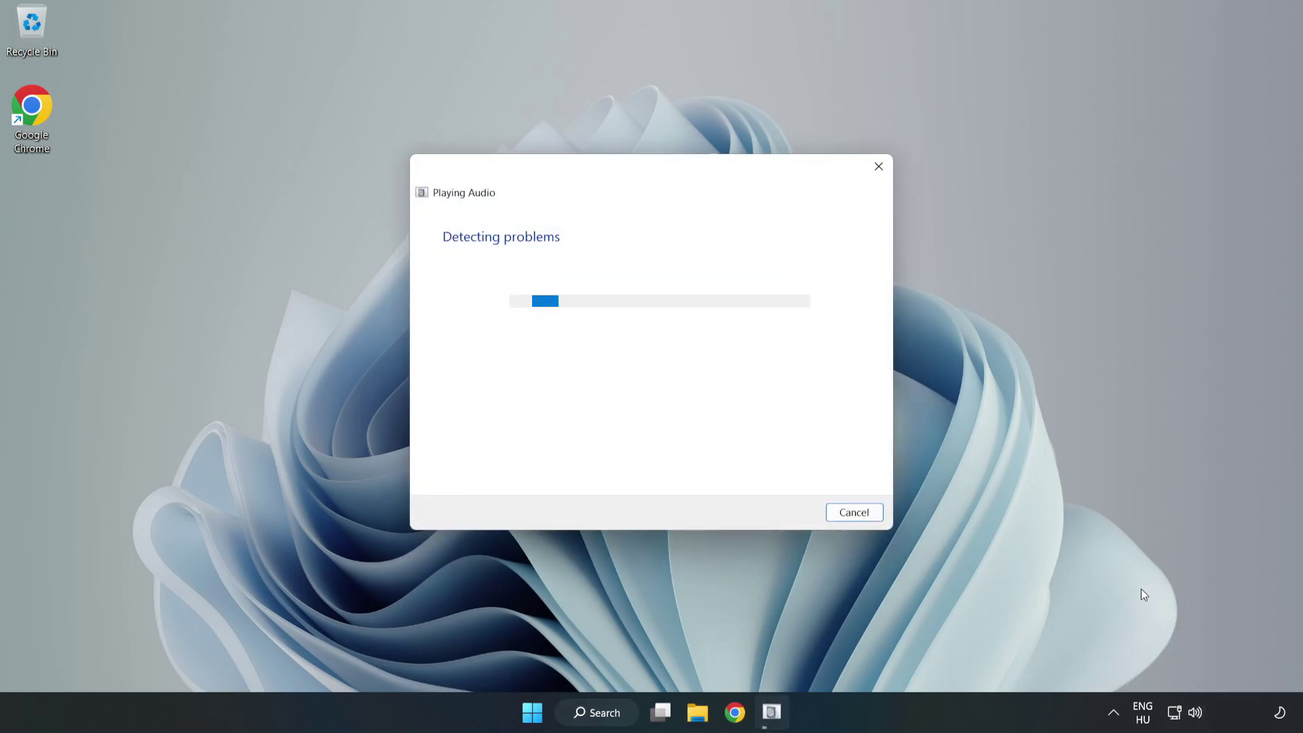